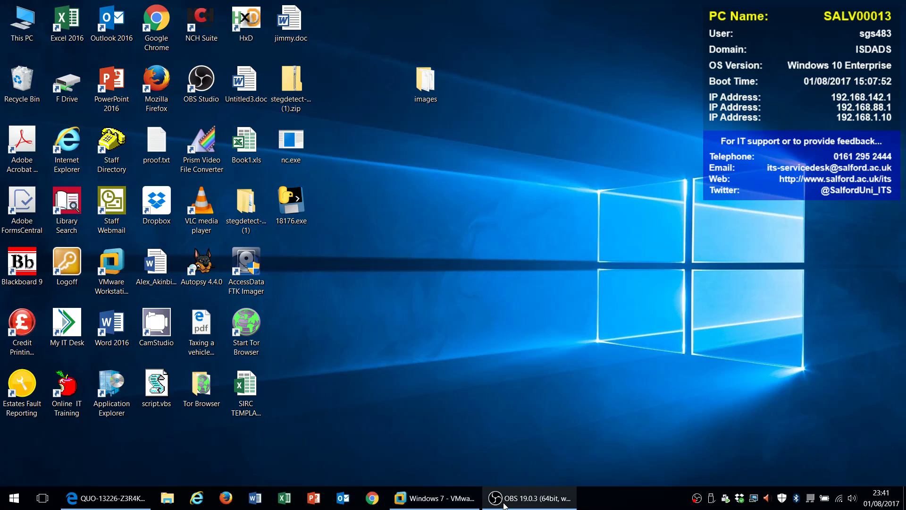
- Bring the Windows 7 VM with Immunity Debugger and the !mona rop command to the front
left_click(453, 498)
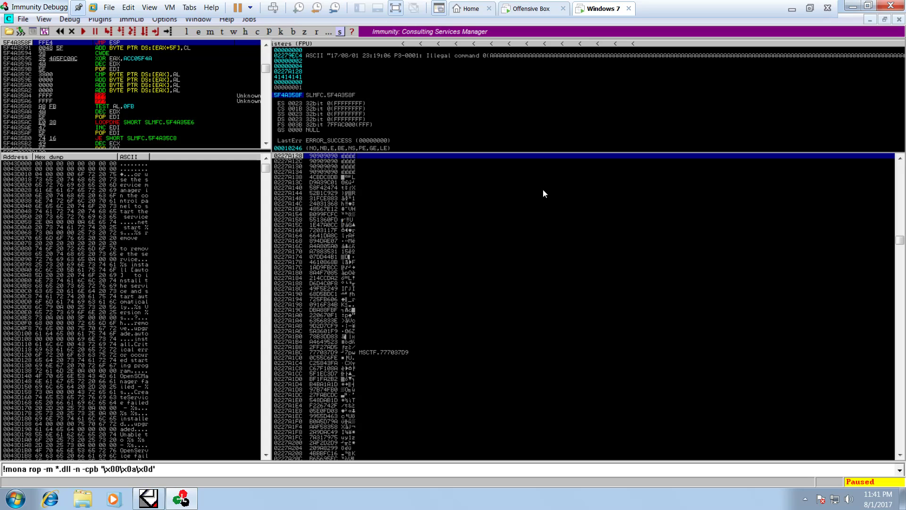
- Browse to C:\Program Files\Immunity Inc\Immunity Debugger and bring up actions for rop_chains.txt
left_click(83, 498)
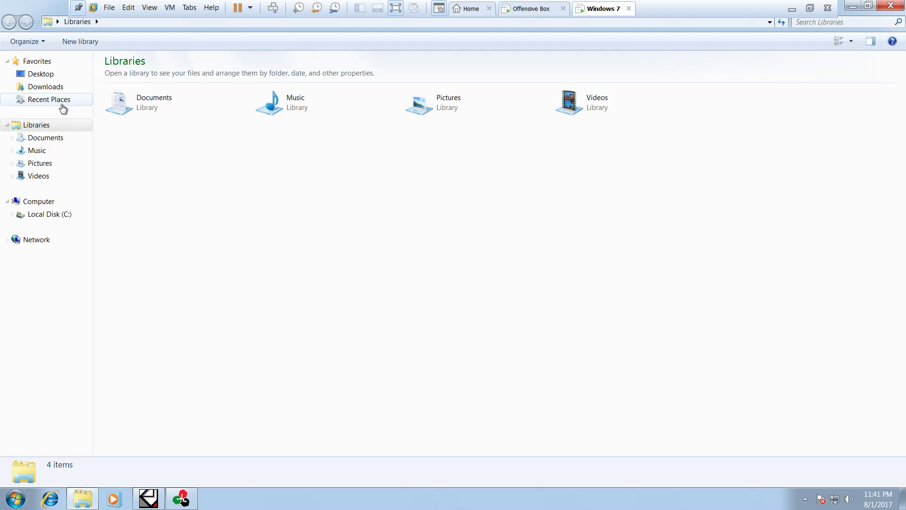
left_click(49, 214)
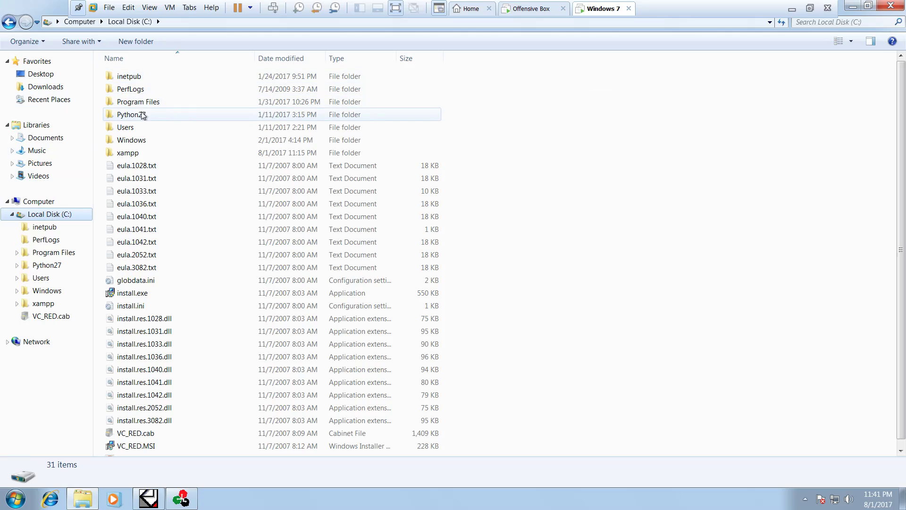
double_click(139, 101)
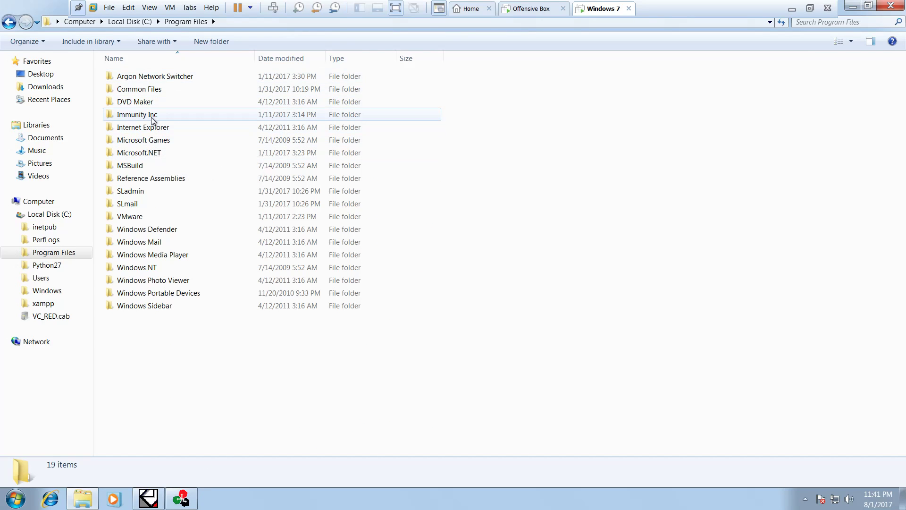
double_click(142, 114)
double_click(145, 78)
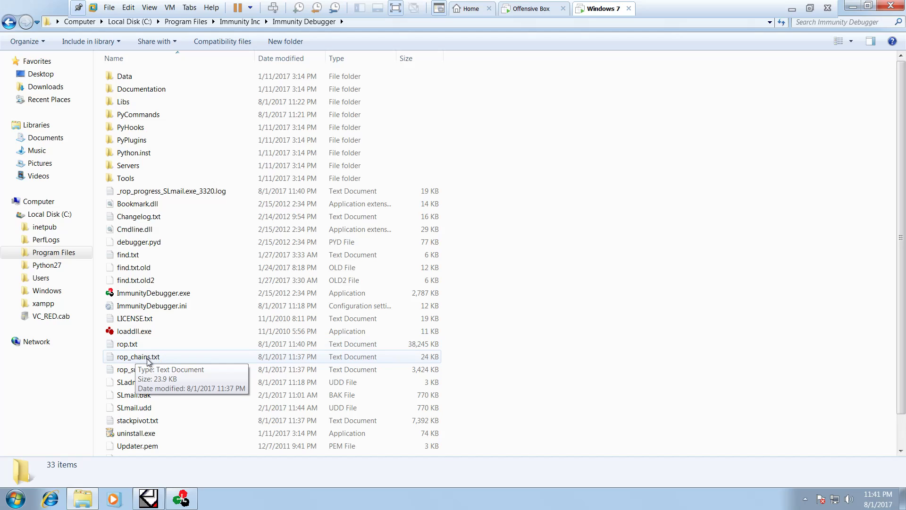
right_click(148, 357)
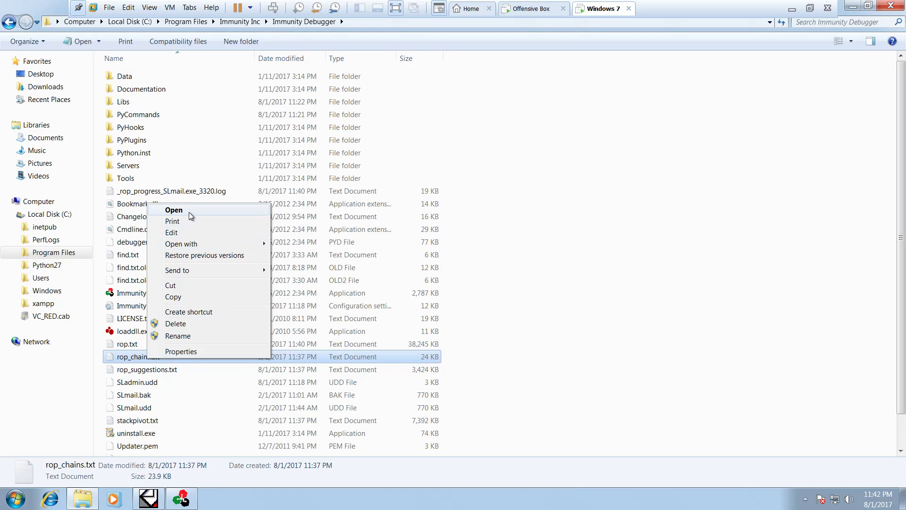
- Open rop_chains.txt in maximized Notepad and move past the Ruby and C sections to Python
left_click(174, 211)
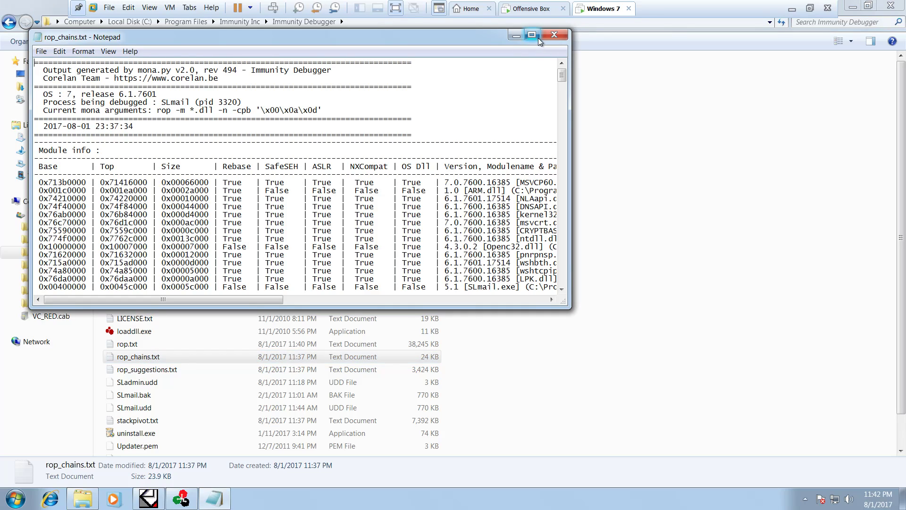
left_click(533, 36)
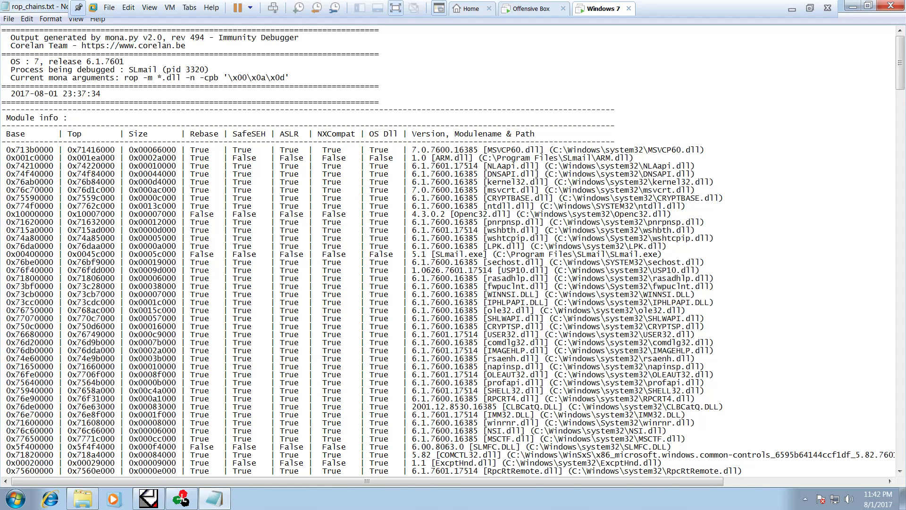
left_click_drag(900, 81, 898, 126)
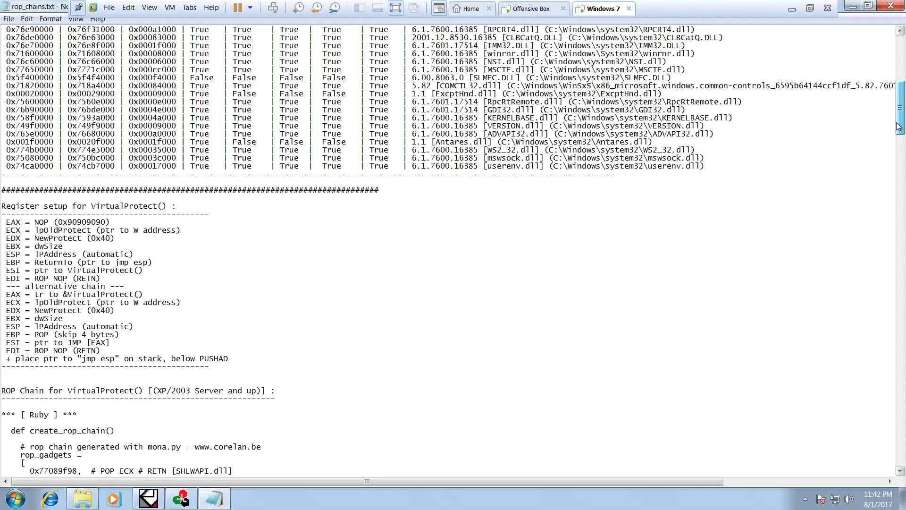
left_click_drag(898, 126, 899, 149)
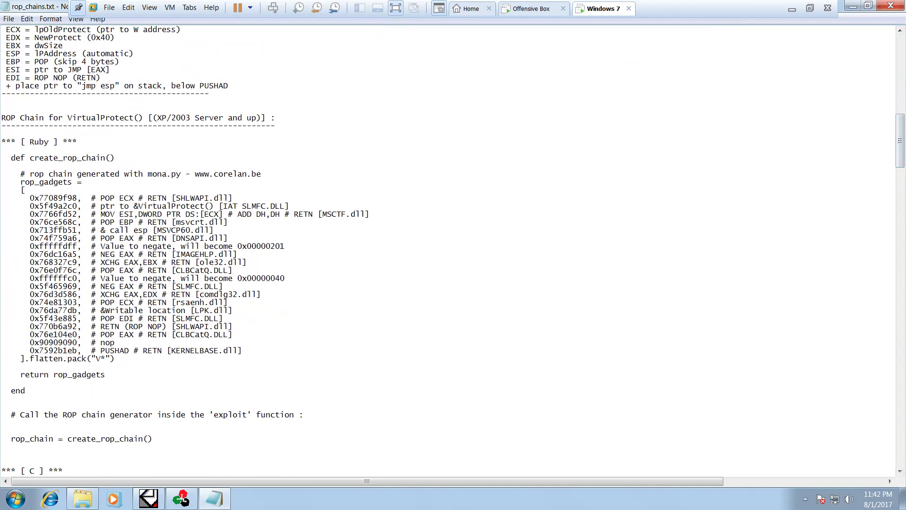
key("shift+Home")
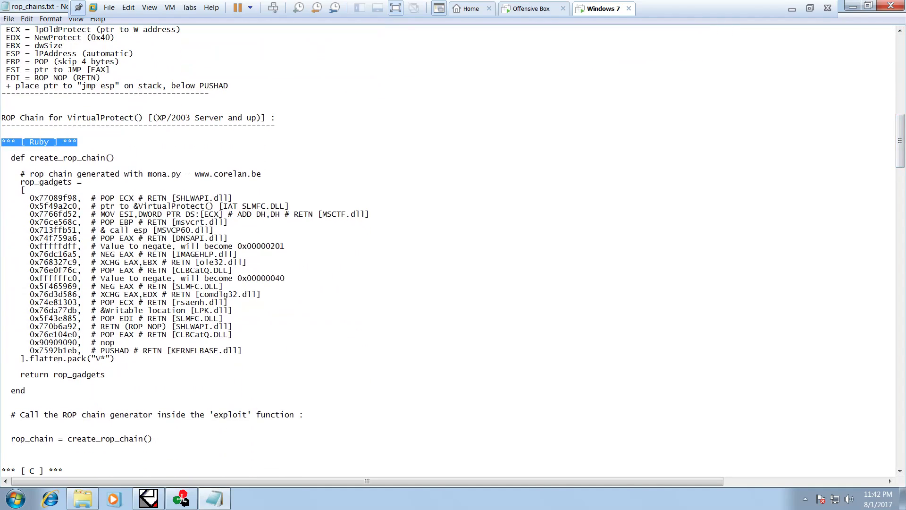
left_click(130, 125)
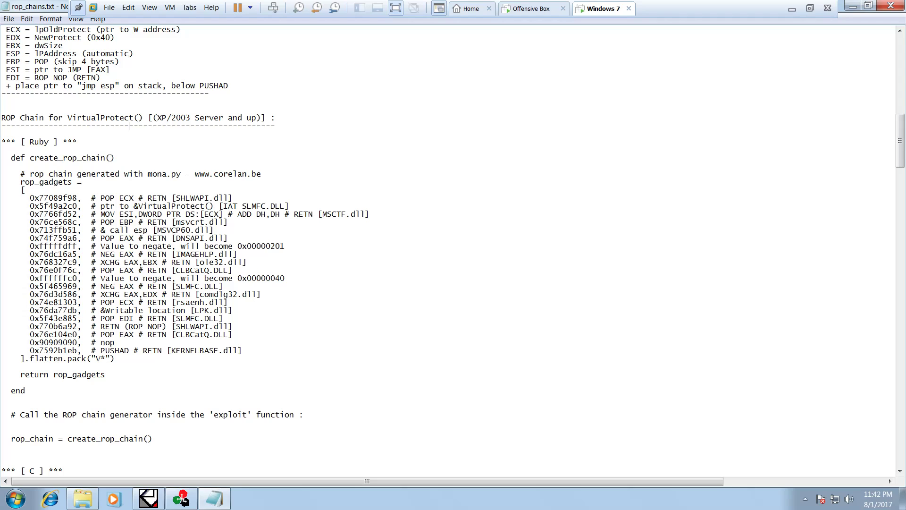
left_click_drag(900, 142, 900, 168)
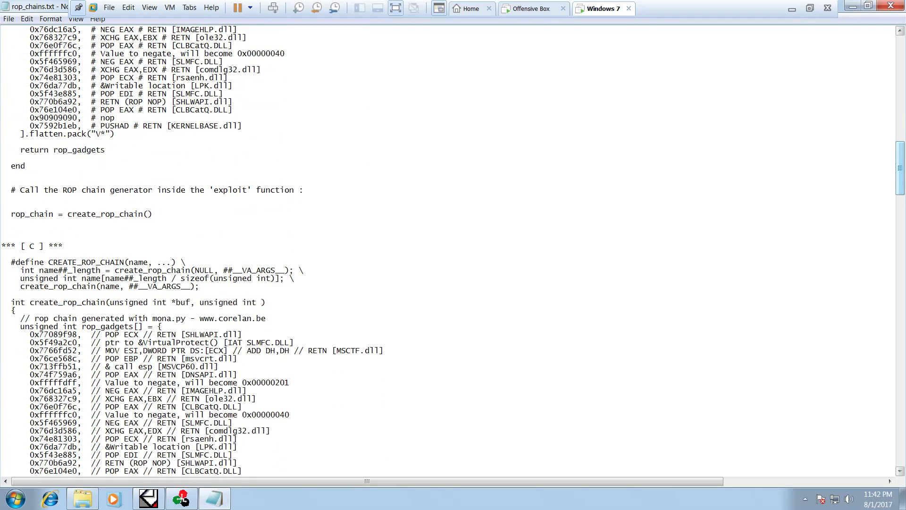
left_click_drag(65, 246, 1, 245)
left_click(283, 213)
left_click_drag(900, 169, 903, 252)
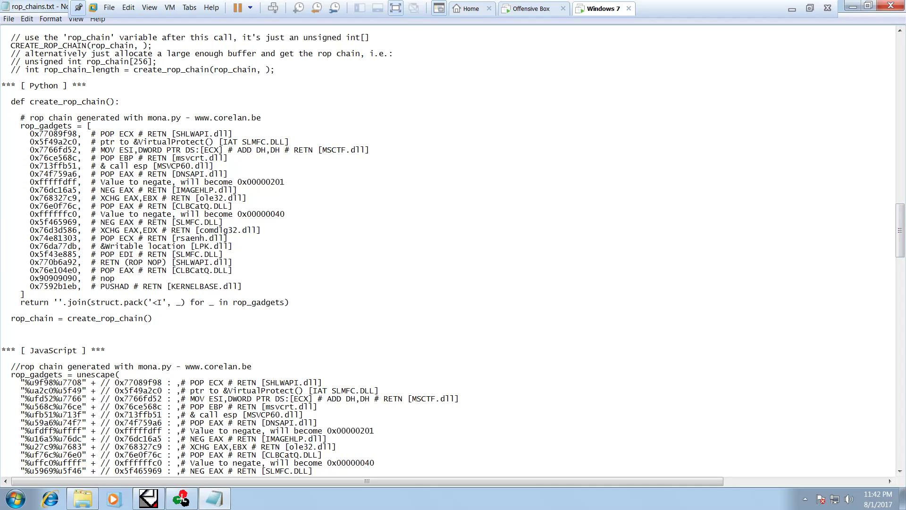
- Copy the Python block from def create_rop_chain(): through rop_chain = create_rop_chain()
key("shift+Down")
key("Up")
mouse_move(902, 229)
left_mouse_down()
mouse_move(900, 267)
mouse_move(889, 225)
left_mouse_up()
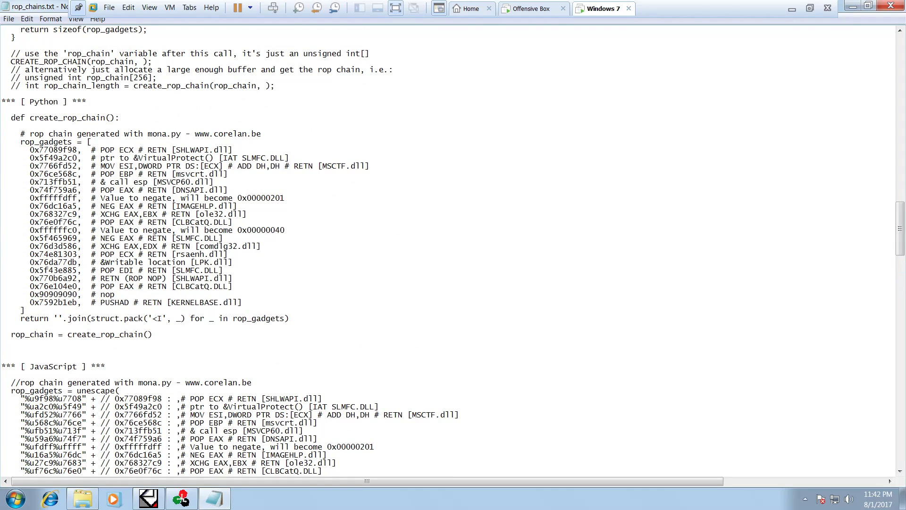
mouse_move(11, 118)
left_mouse_down()
mouse_move(155, 303)
mouse_move(154, 335)
left_mouse_up()
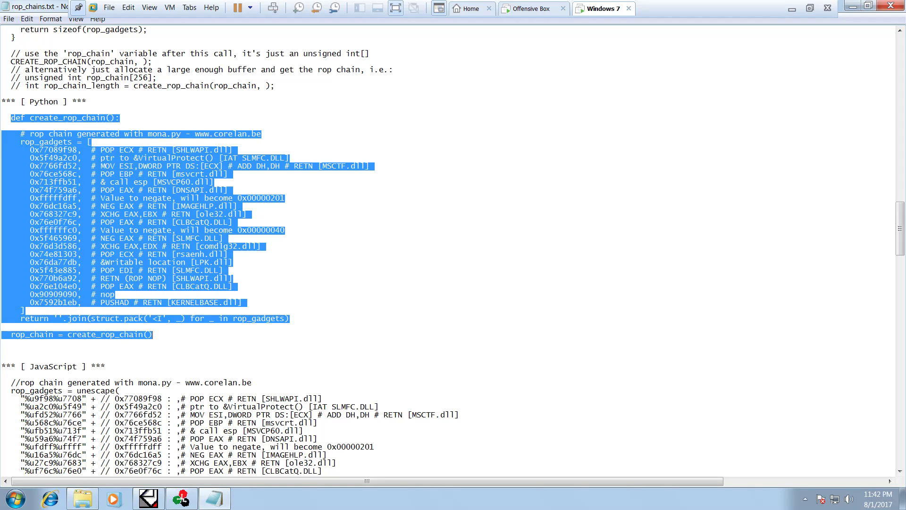
right_click(133, 193)
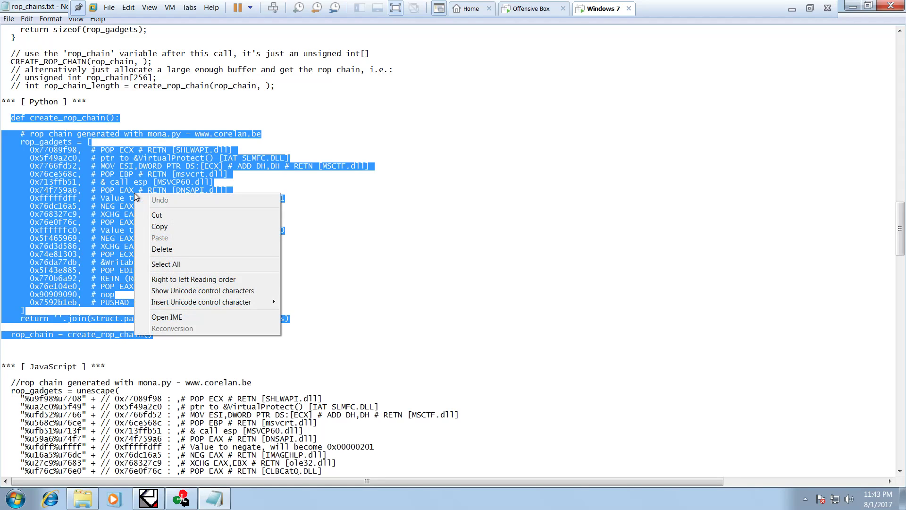
left_click(151, 214)
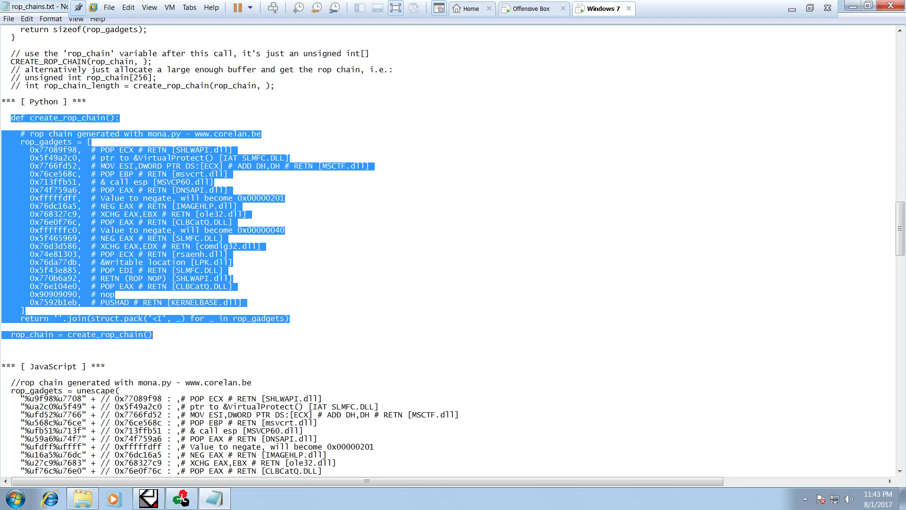
- Switch to the Kali VM, unlock it and bring the pop3.py gedit window forward
left_click(534, 8)
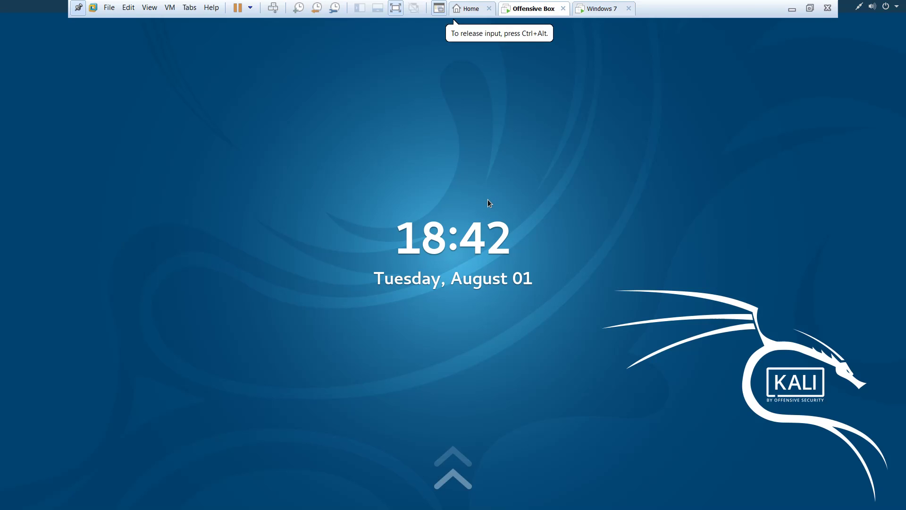
left_click(437, 356)
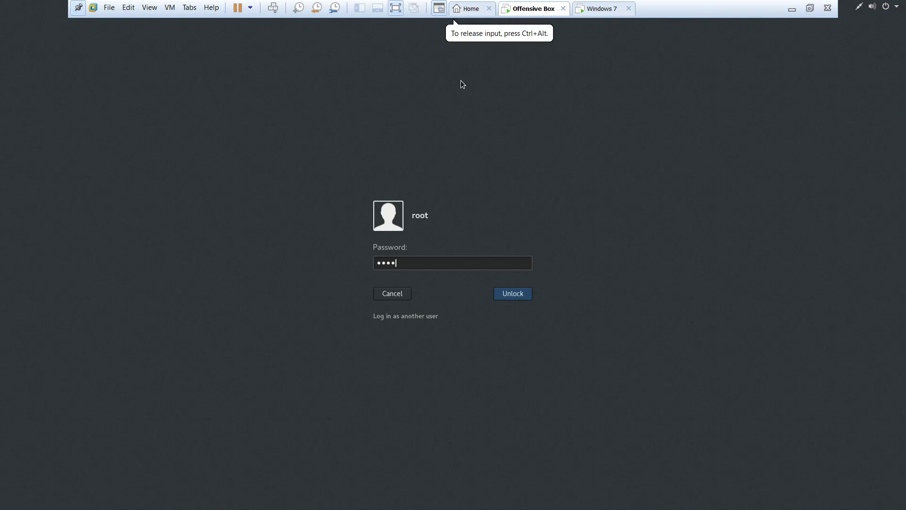
key("Return")
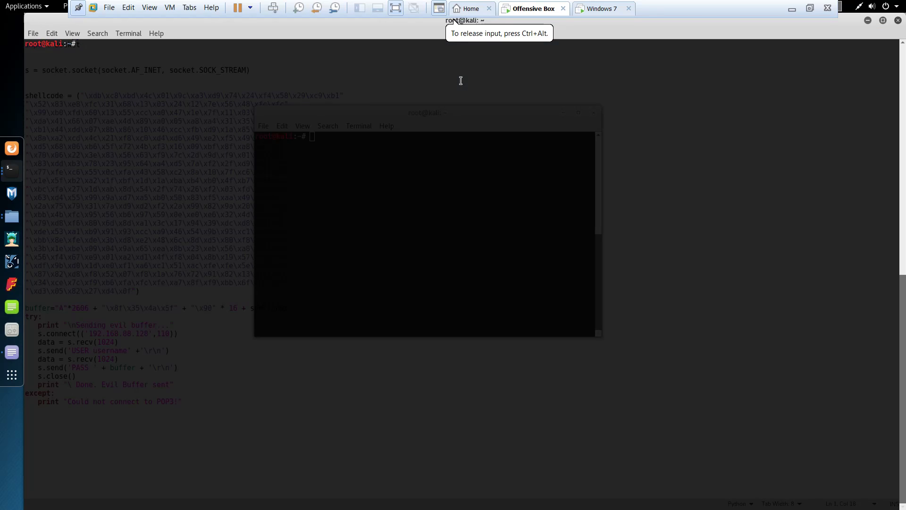
left_click(12, 351)
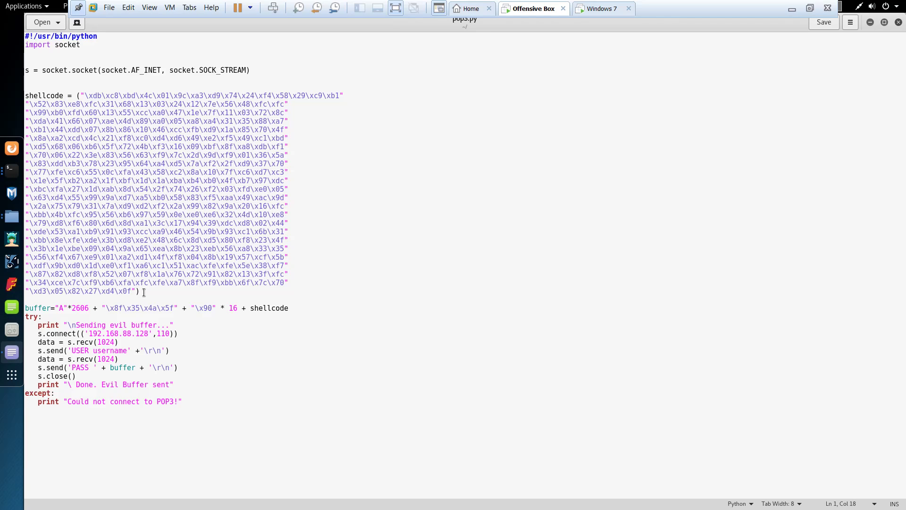
- Paste the create_rop_chain block into pop3.py on new lines below the shellcode
left_click(144, 292)
key("Return")
key("Return")
key("Return")
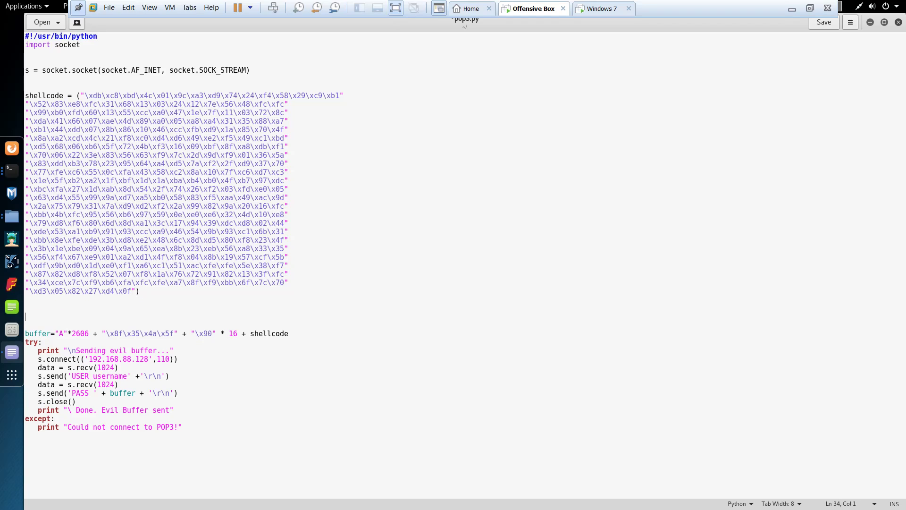
right_click(49, 306)
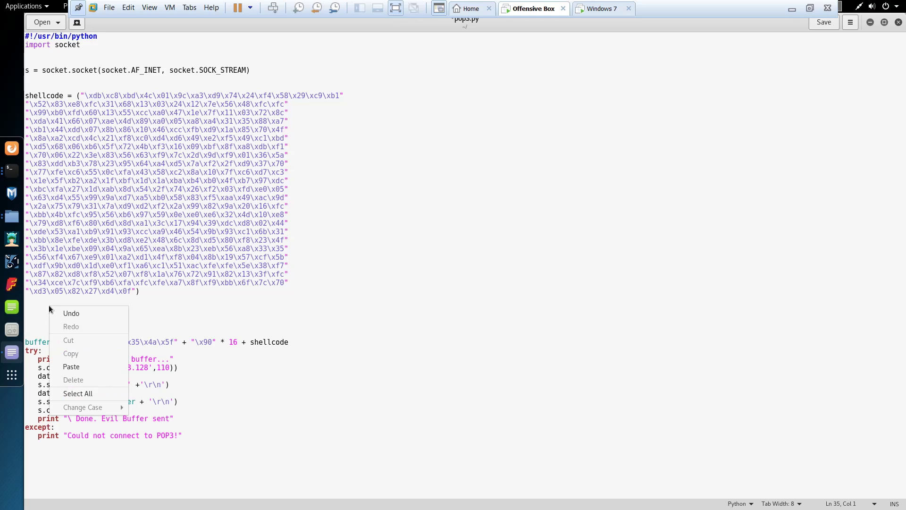
left_click(75, 362)
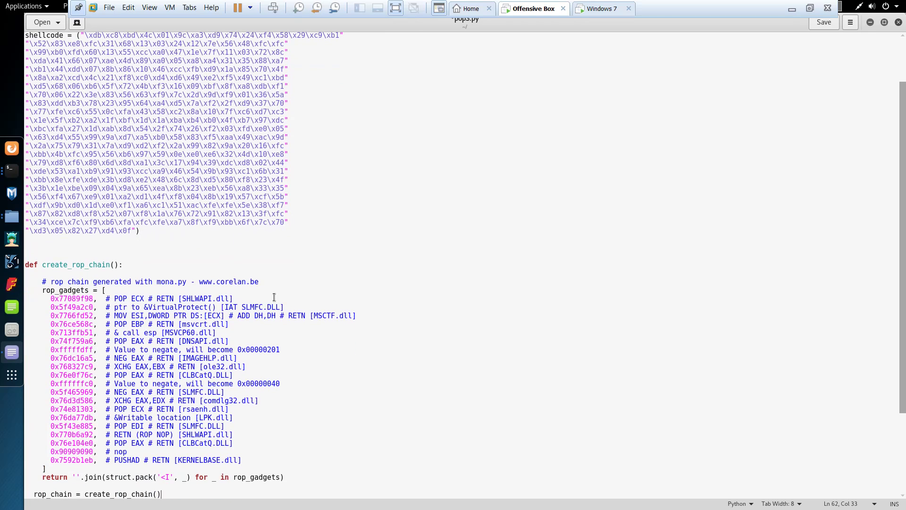
left_click_drag(903, 190, 903, 237)
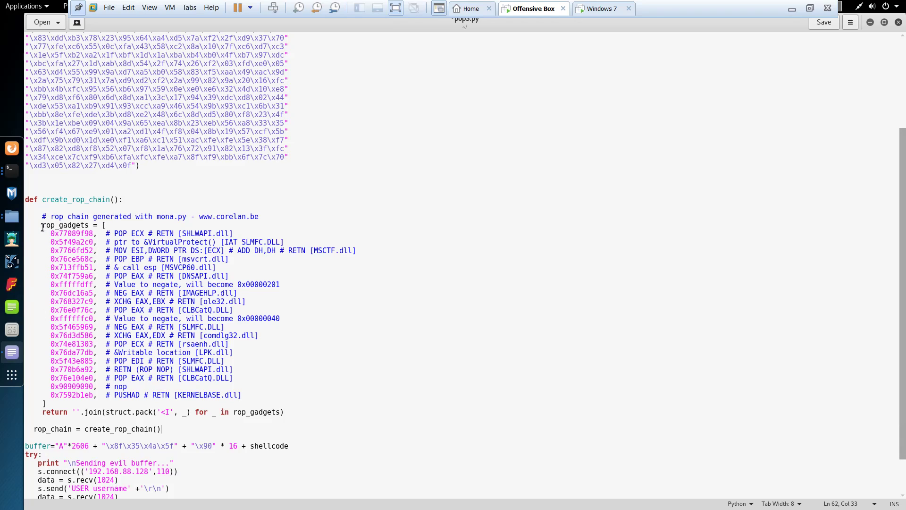
- Move the rop_chain = create_rop_chain() line to the left margin
left_click(32, 428)
key("BackSpace")
key("BackSpace")
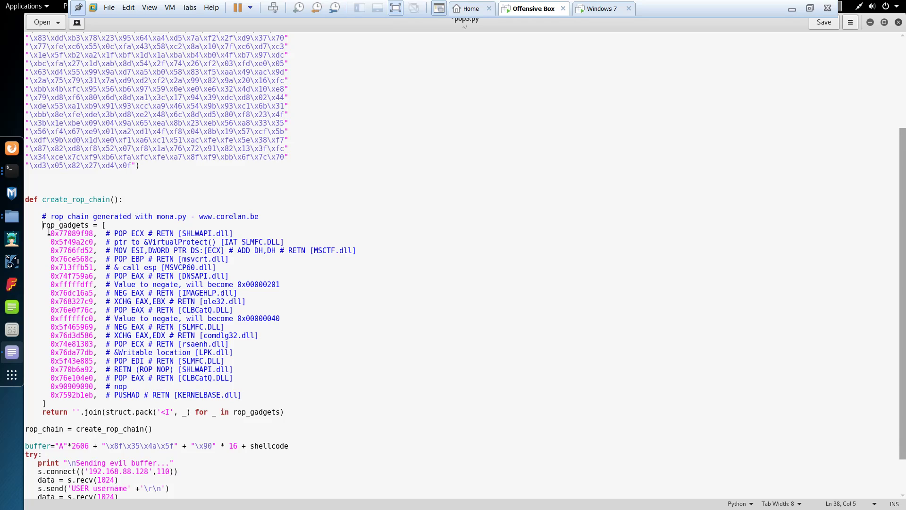
- Unindent the rop_gadgets = [ line and put the first gadget 0x77089f98 on its own line
key("BackSpace")
key("BackSpace")
key("BackSpace")
key("BackSpace")
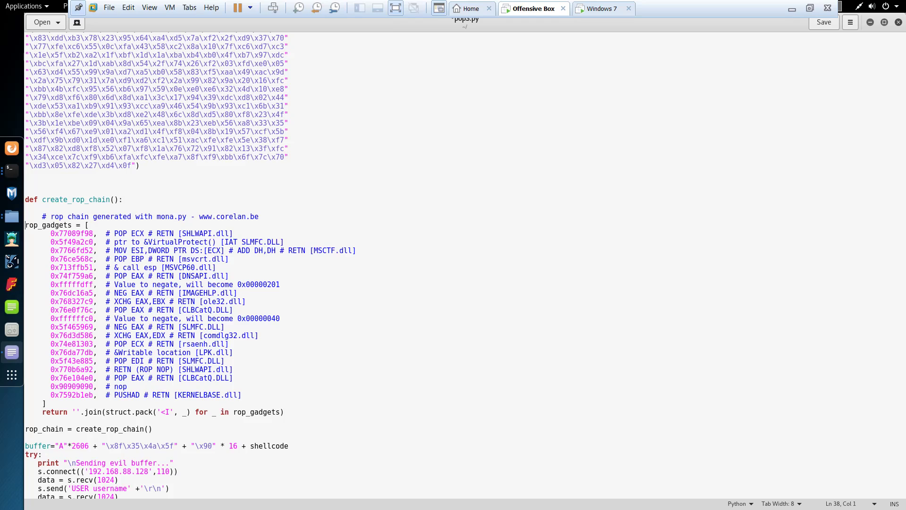
key("BackSpace")
left_click(50, 233)
key("BackSpace")
key("BackSpace")
key("BackSpace")
key("BackSpace")
key("BackSpace")
key("BackSpace")
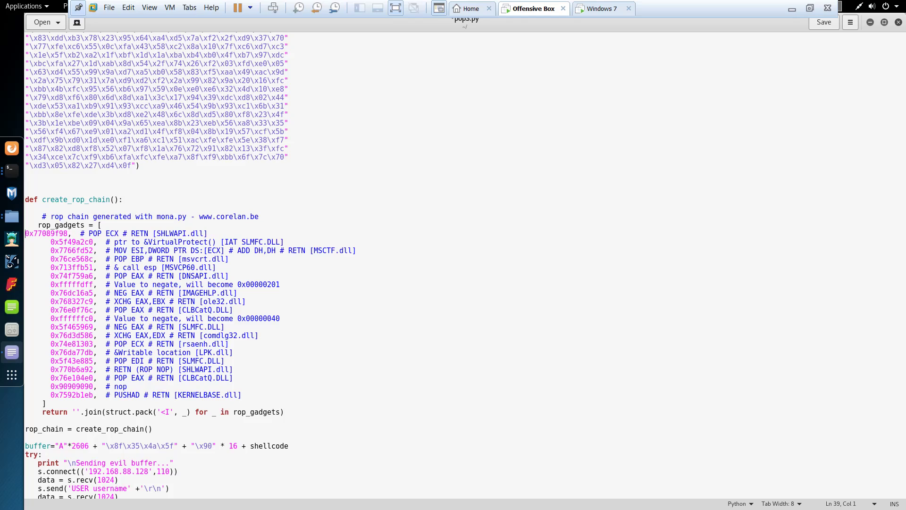
key("BackSpace")
key("BackSpace")
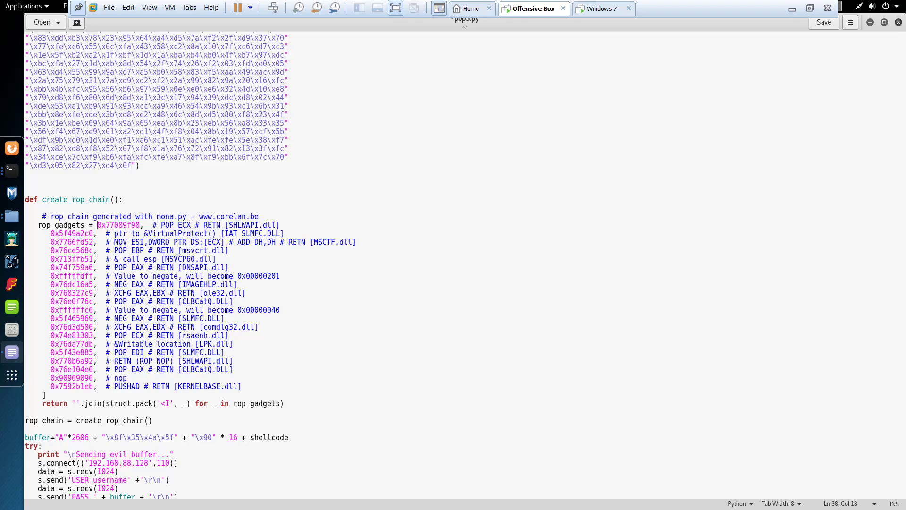
type("[")
key("Return")
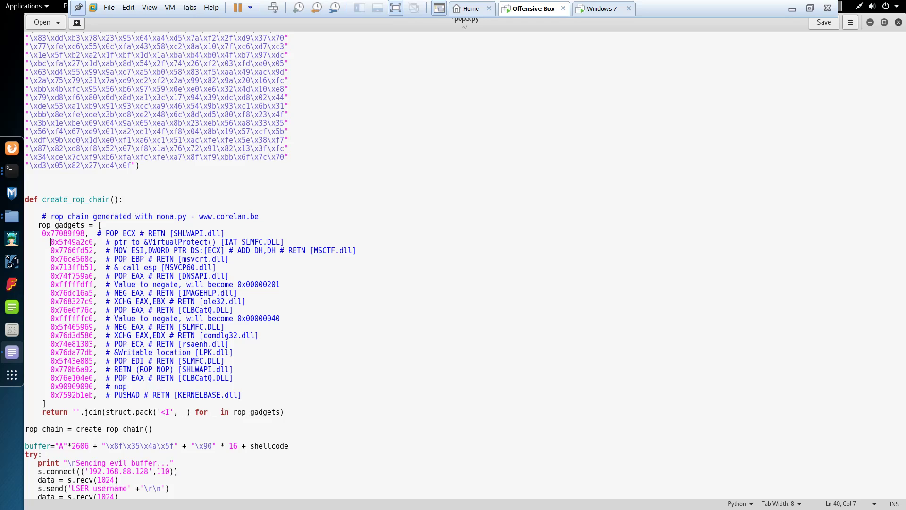
- Unindent the remaining gadget lines from 0x5f49a2c0 through the 0x90909090 nop and 0x7592b1eb PUSHAD
key("BackSpace")
key("BackSpace")
key("BackSpace")
key("BackSpace")
key("BackSpace")
key("BackSpace")
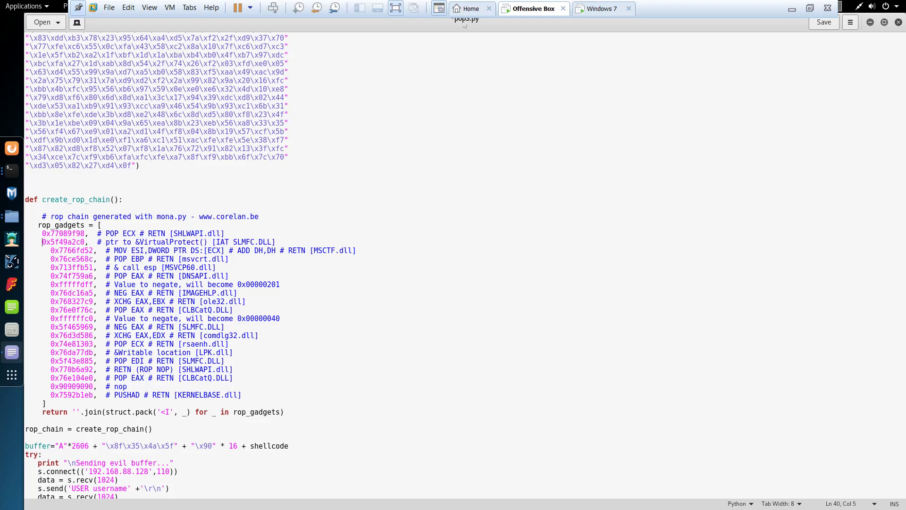
key("BackSpace")
key("BackSpace")
key("BackSpace")
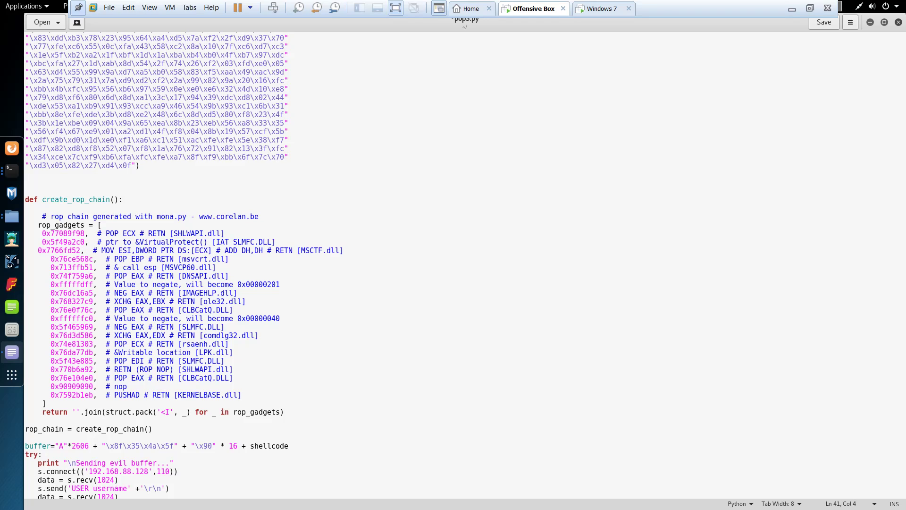
key("BackSpace")
key("BackSpace")
key("BackSpace")
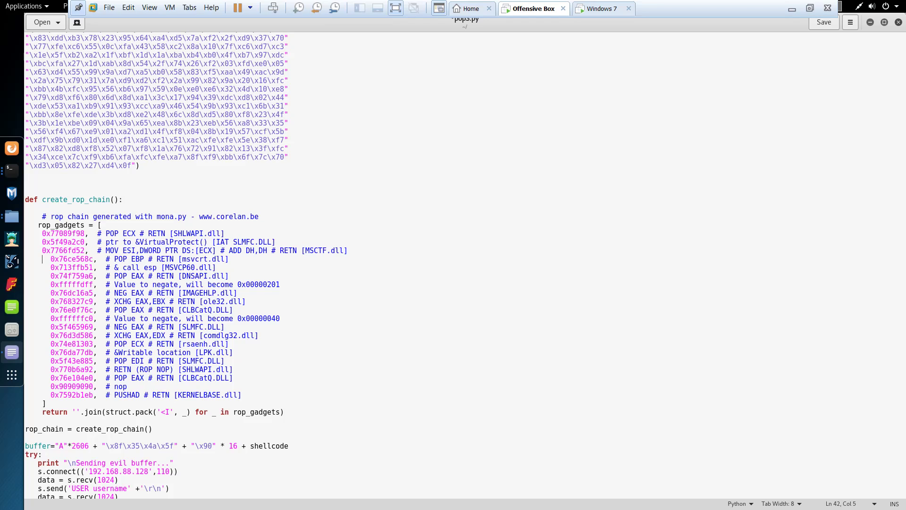
key("BackSpace")
key("BackSpace")
key("BackSpace")
key("BackSpace")
key("BackSpace")
key("BackSpace")
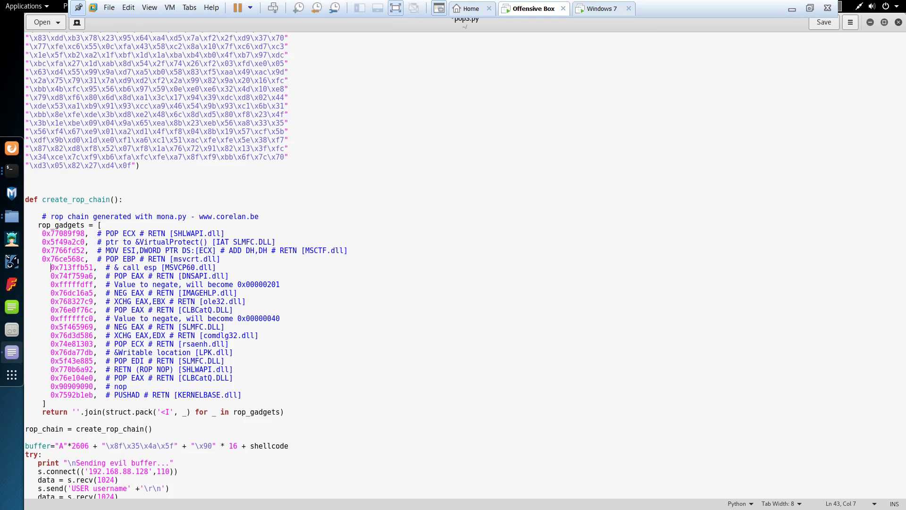
key("BackSpace")
key("BackSpace")
key("BackSpace")
key("BackSpace")
key("BackSpace")
key("BackSpace")
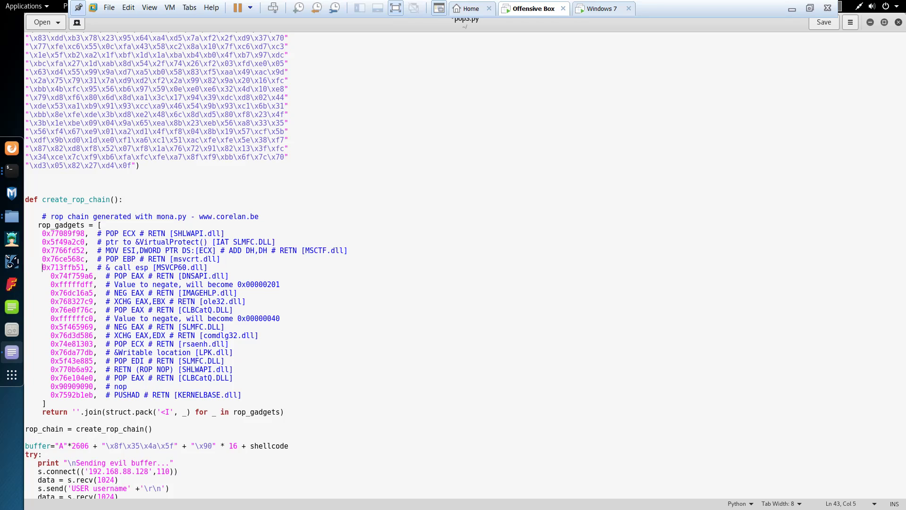
key("BackSpace")
key("BackSpace")
key("BackSpace")
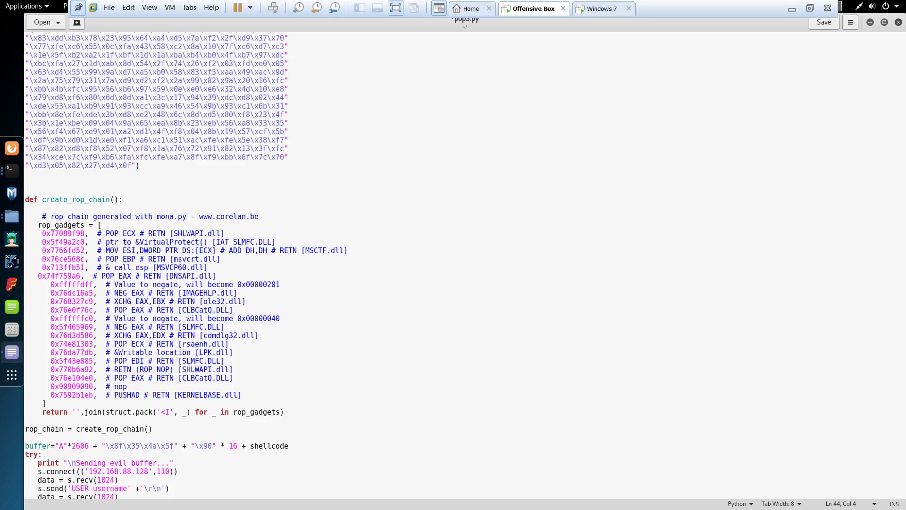
key("BackSpace")
key("BackSpace")
key("BackSpace")
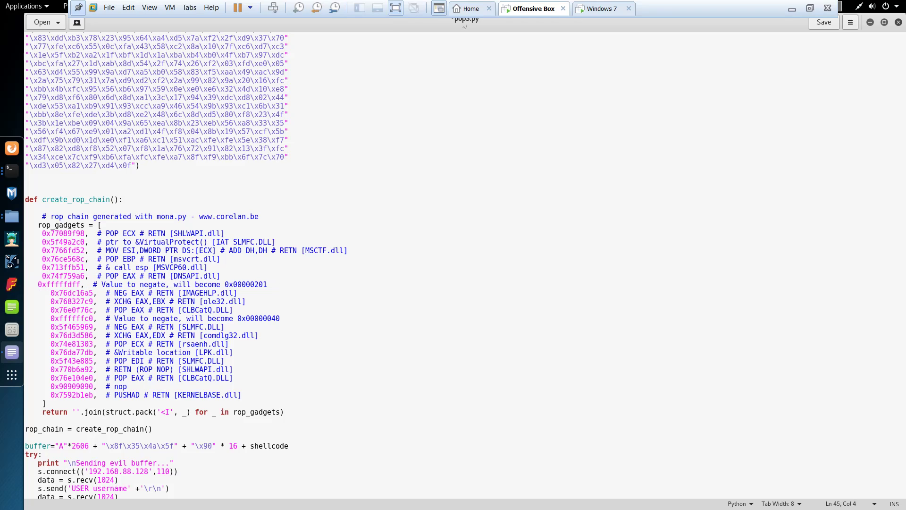
key("BackSpace")
key("BackSpace")
key("BackSpace")
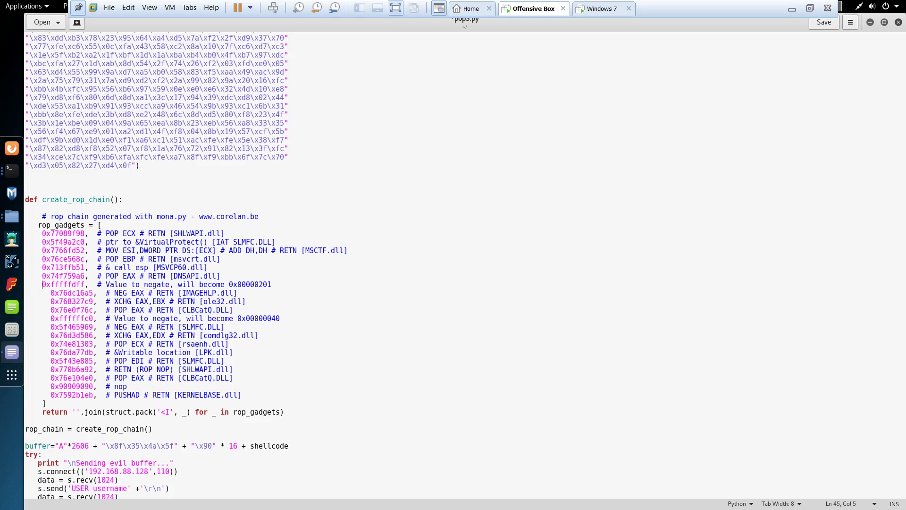
key("BackSpace")
key("BackSpace")
key("BackSpace")
key("BackSpace")
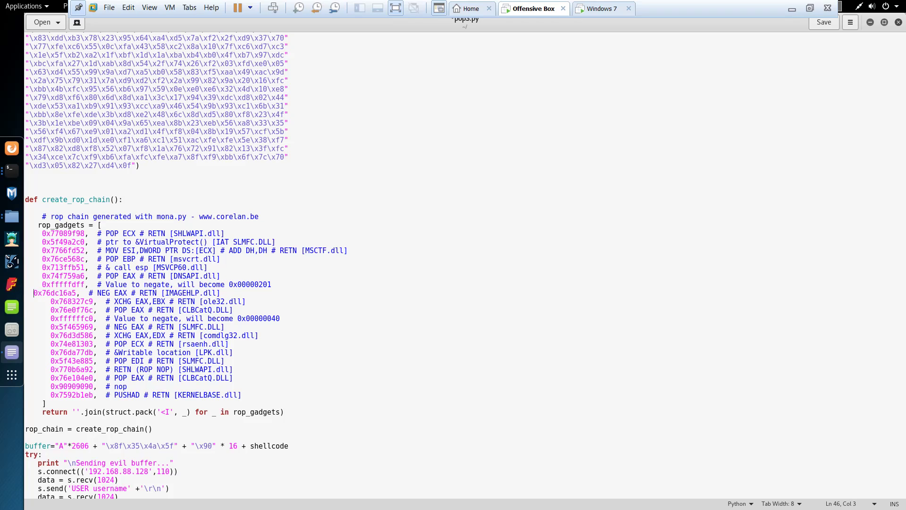
key("BackSpace")
key("BackSpace")
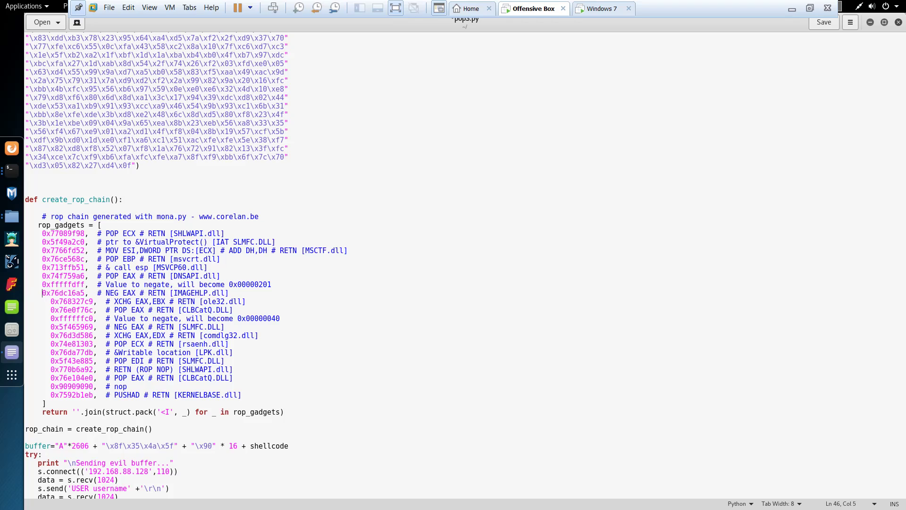
key("BackSpace")
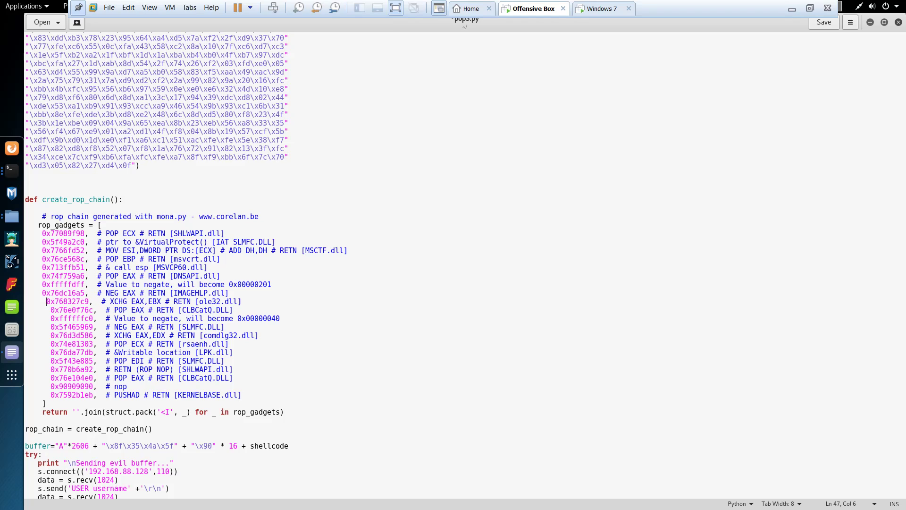
key("BackSpace")
key("BackSpace")
key("BackSpace")
key("BackSpace")
key("BackSpace")
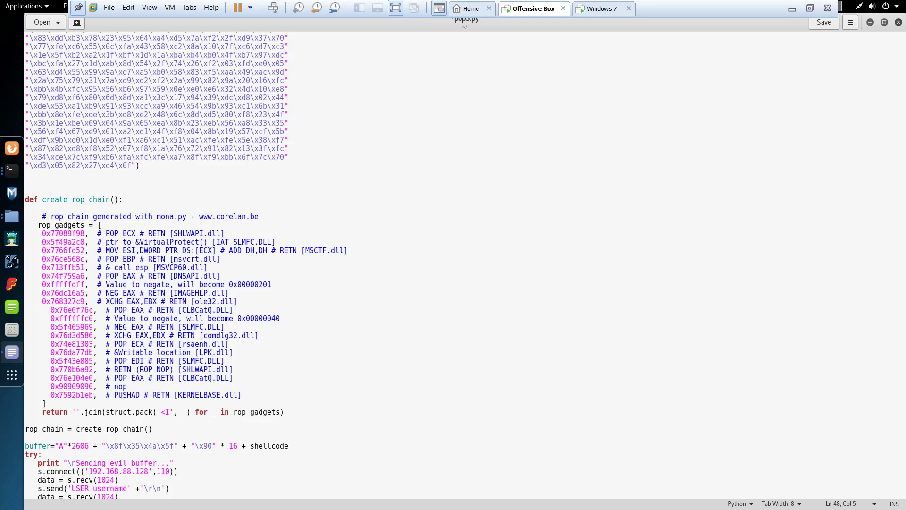
key("BackSpace")
key("BackSpace")
key("BackSpace")
key("BackSpace")
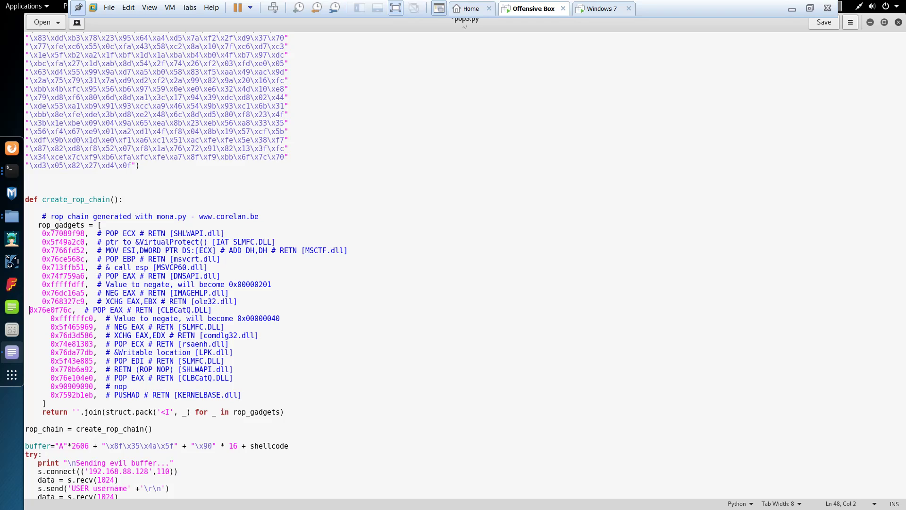
key("BackSpace")
key("BackSpace")
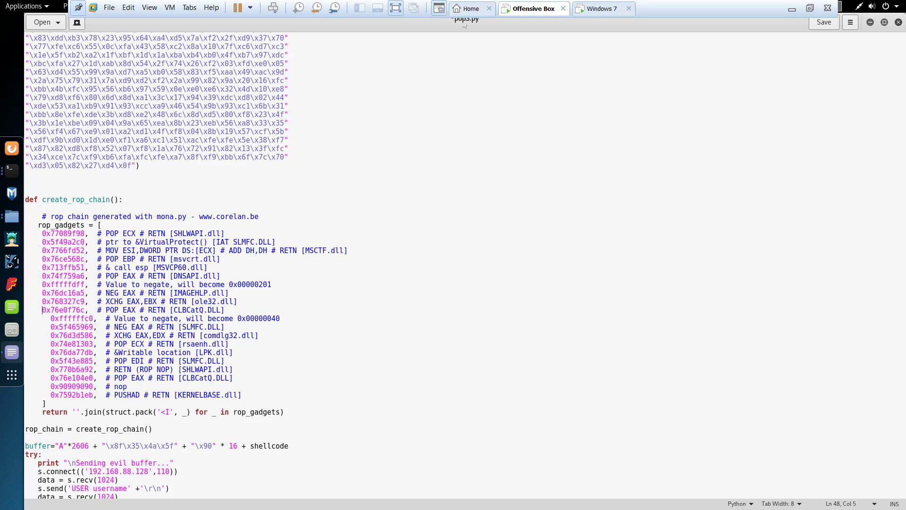
key("BackSpace")
key("BackSpace")
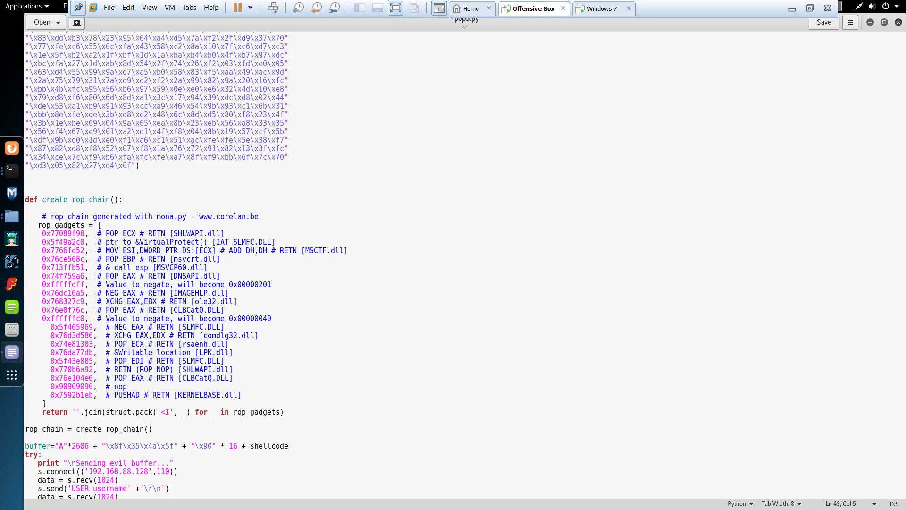
key("BackSpace")
key("BackSpace")
key("BackSpace")
key("BackSpace")
key("BackSpace")
key("BackSpace")
key("BackSpace")
key("BackSpace")
key("BackSpace")
key("BackSpace")
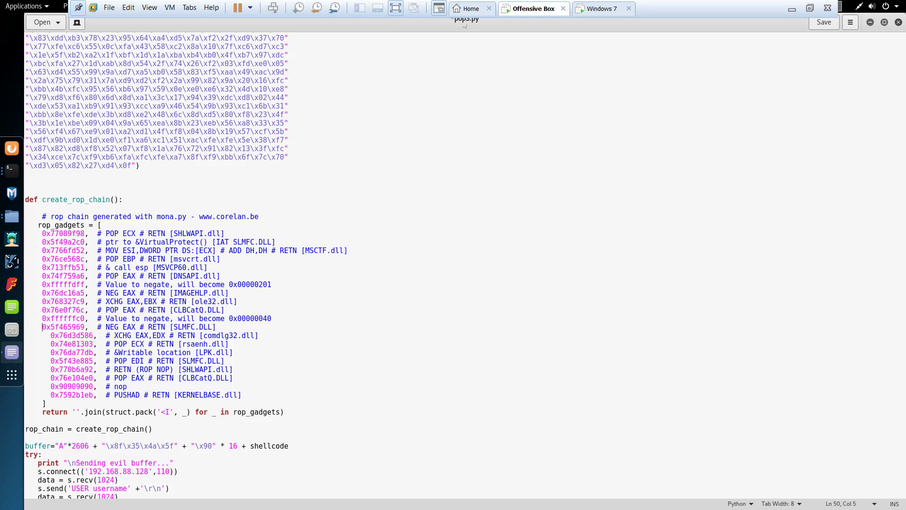
key("BackSpace")
key("BackSpace")
key("BackSpace")
key("BackSpace")
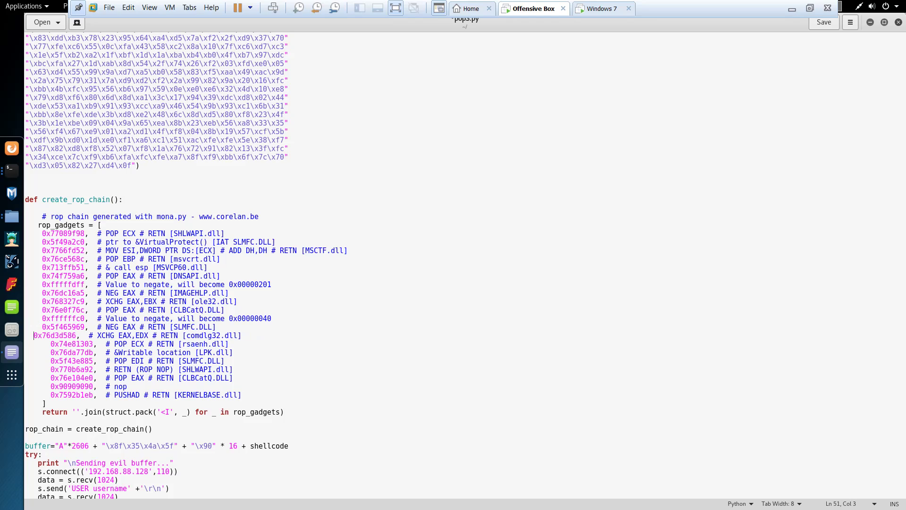
key("BackSpace")
key("BackSpace")
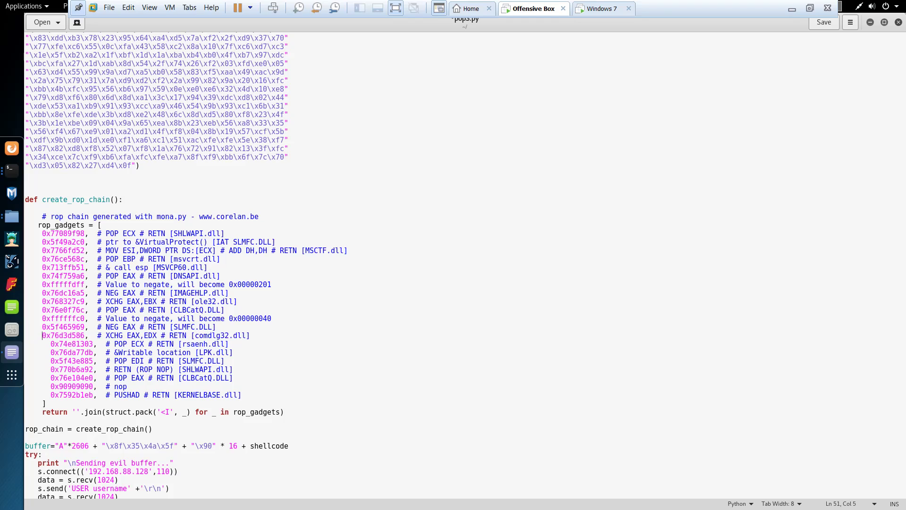
key("BackSpace")
key("BackSpace")
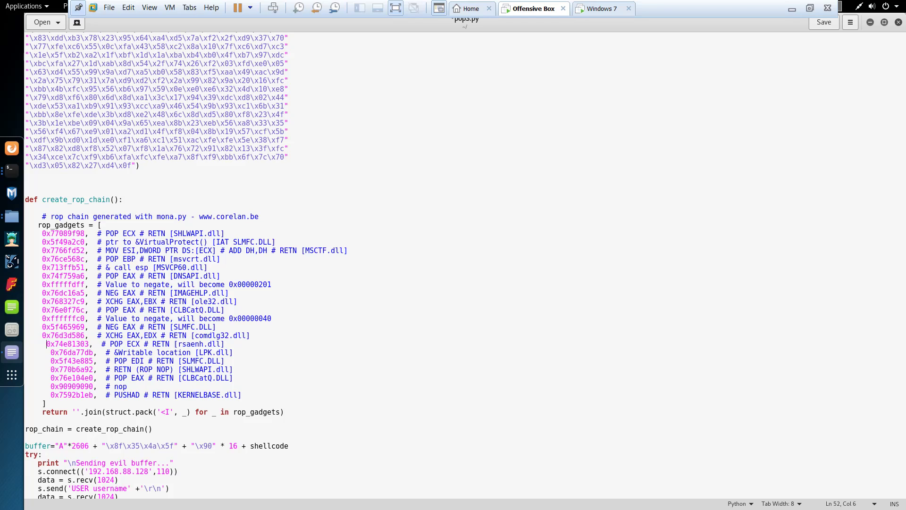
key("BackSpace")
key("BackSpace")
key("BackSpace")
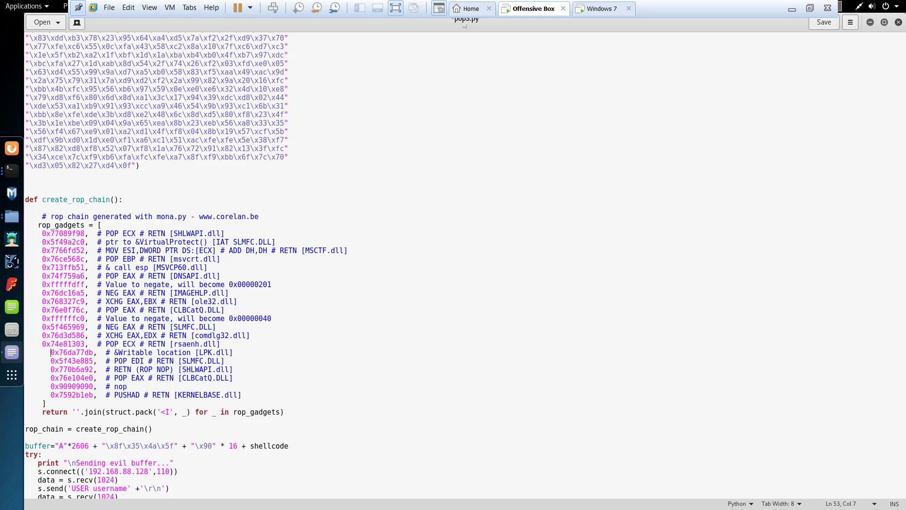
key("BackSpace")
key("BackSpace")
key("BackSpace")
key("BackSpace")
key("BackSpace")
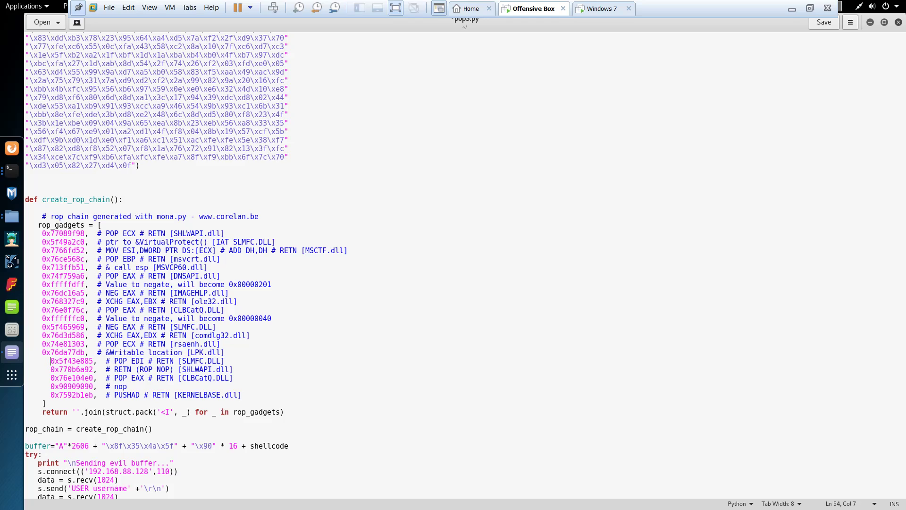
key("BackSpace")
key("BackSpace")
key("BackSpace")
key("BackSpace")
key("BackSpace")
key("BackSpace")
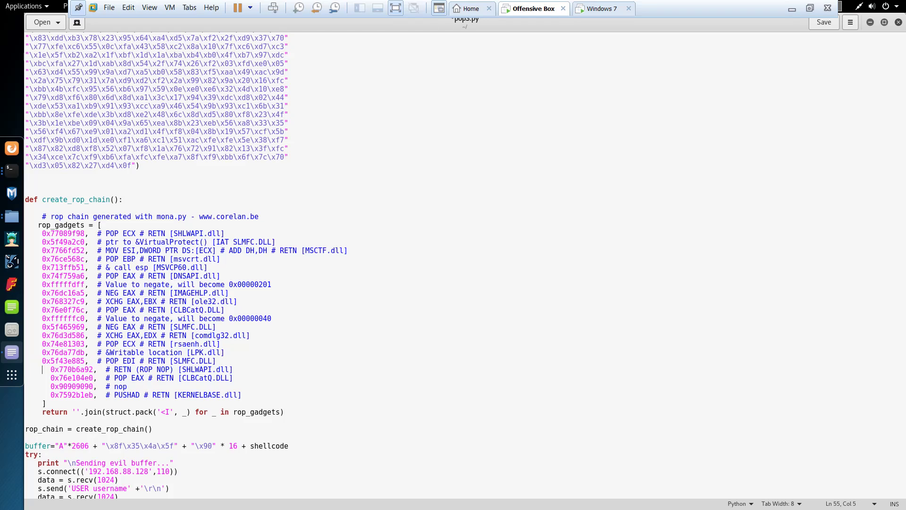
key("BackSpace")
key("BackSpace")
key("BackSpace")
key("BackSpace")
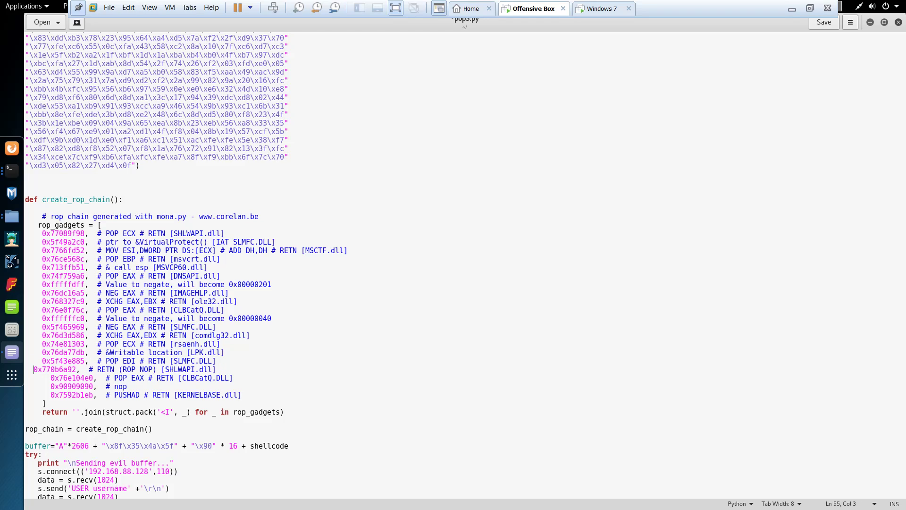
key("BackSpace")
key("BackSpace")
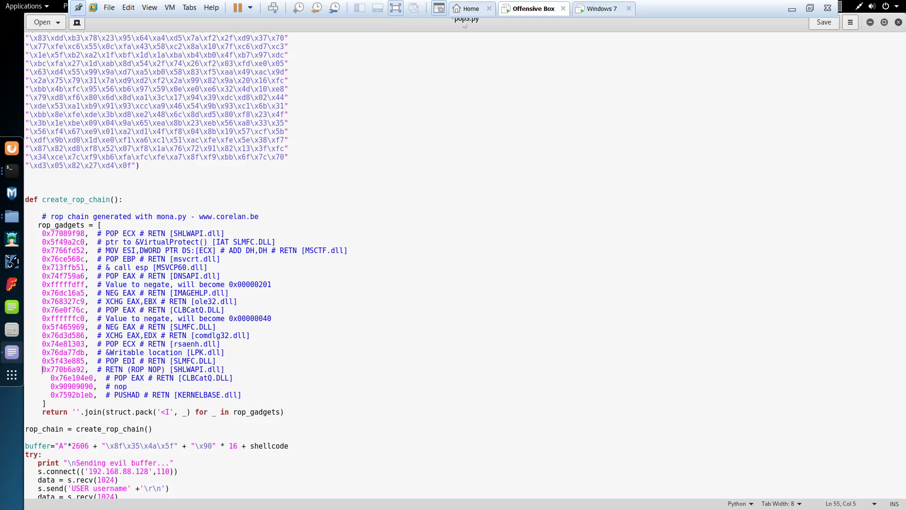
key("BackSpace")
key("BackSpace")
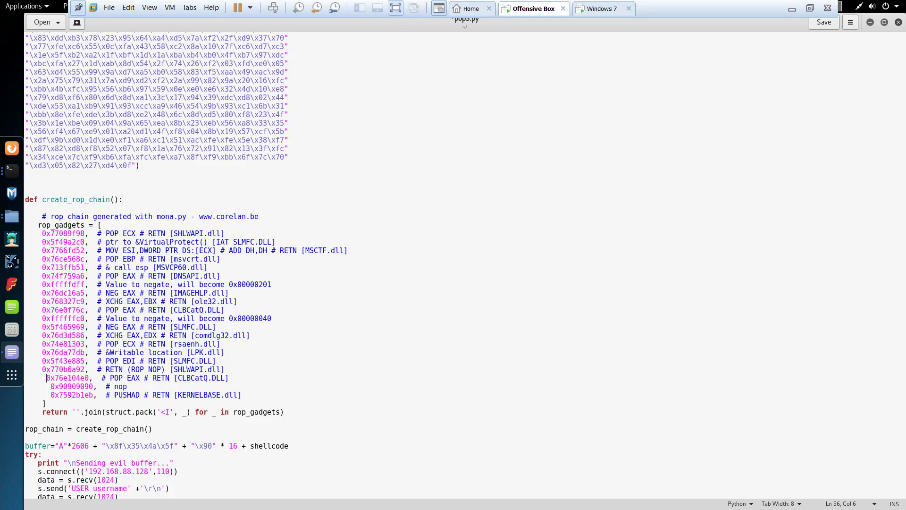
key("BackSpace")
key("BackSpace")
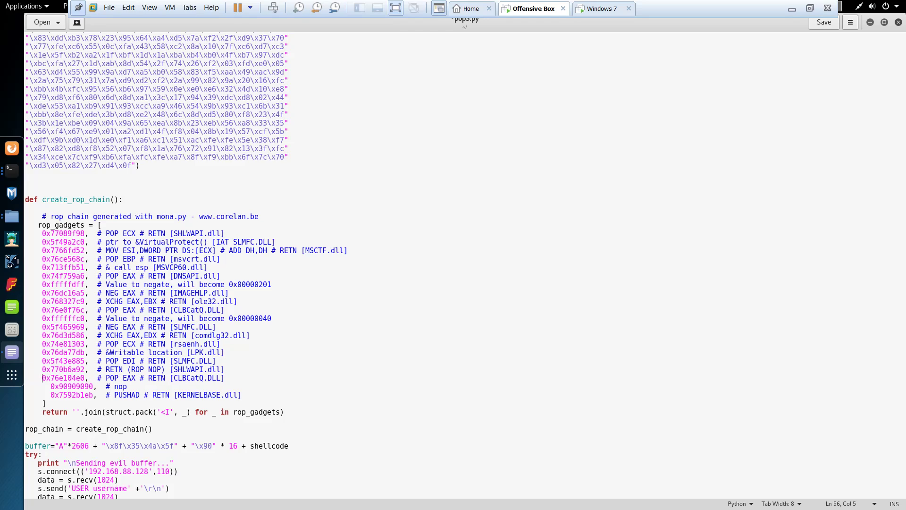
key("BackSpace")
key("BackSpace")
key("BackSpace")
key("BackSpace")
key("BackSpace")
key("BackSpace")
key("BackSpace")
key("BackSpace")
key("BackSpace")
key("BackSpace")
key("BackSpace")
key("BackSpace")
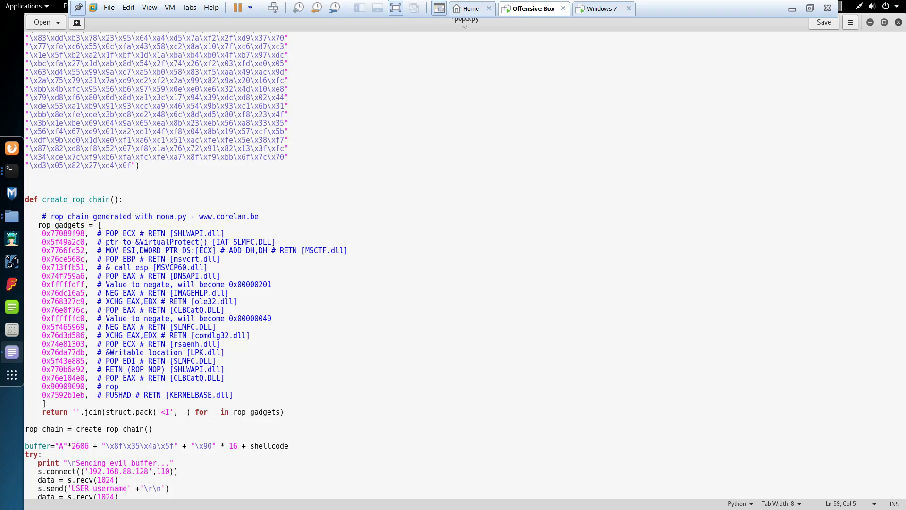
- Unindent the closing bracket of rop_gadgets and the return line of create_rop_chain
key("BackSpace")
key("BackSpace")
key("BackSpace")
key("BackSpace")
key("BackSpace")
key("BackSpace")
key("BackSpace")
key("BackSpace")
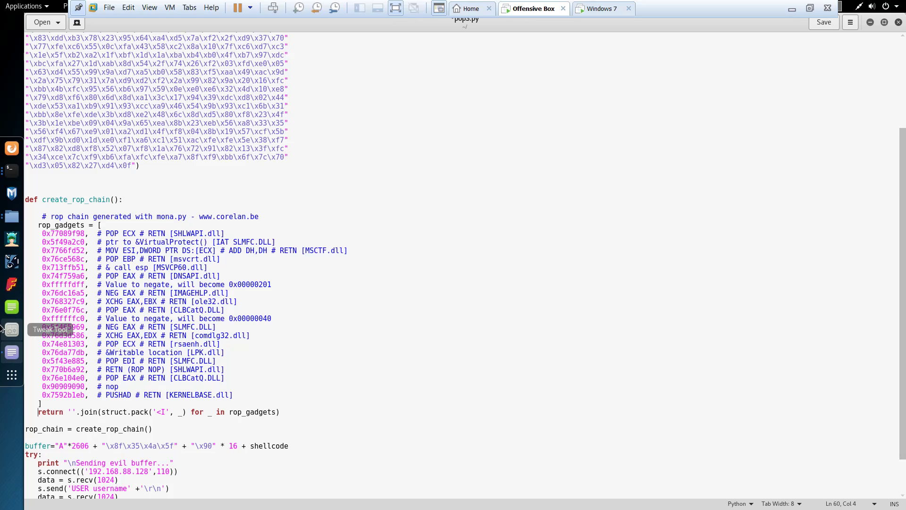
key("Down")
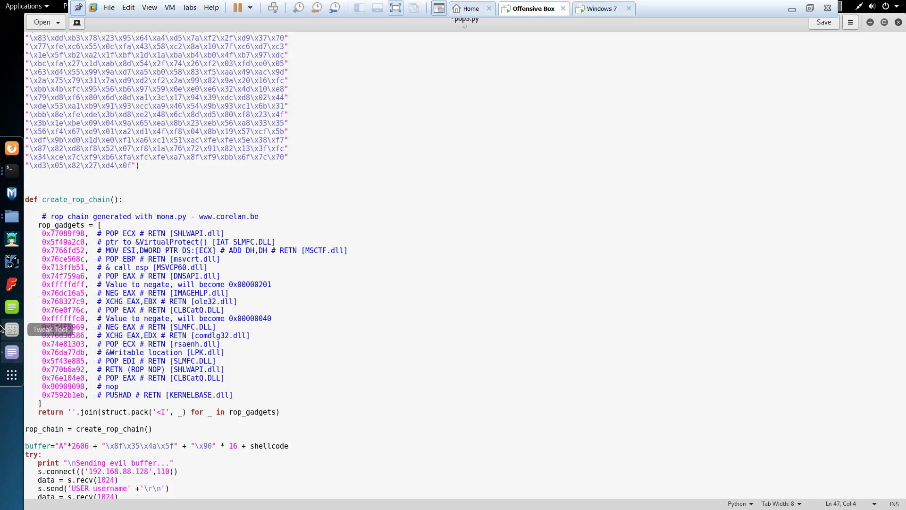
- Add an import struct line below import socket at the top of pop3.py
key("Up")
key("Up")
key("Up")
key("Up")
key("Up")
key("Up")
key("Up")
key("Up")
key("Up")
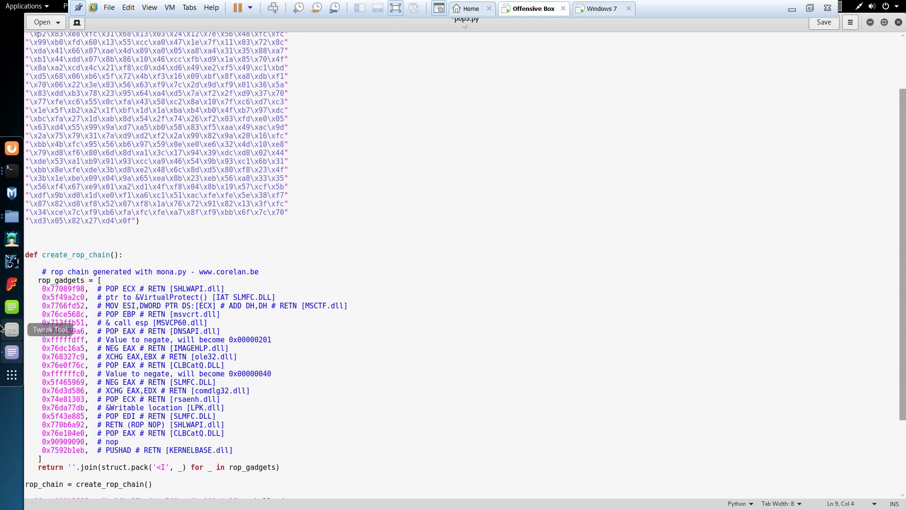
key("Up")
key("Up")
key("Up")
key("Up")
key("Up")
key("Up")
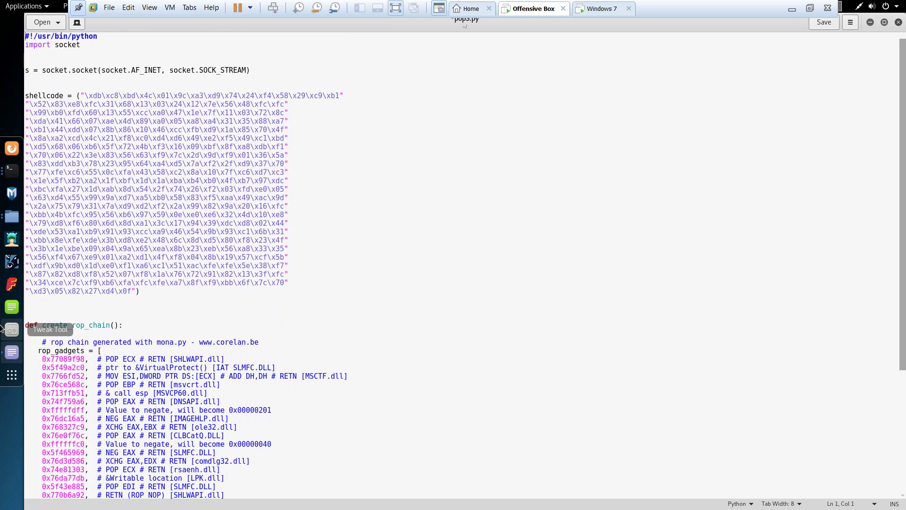
key("Down")
key("Down")
type("im")
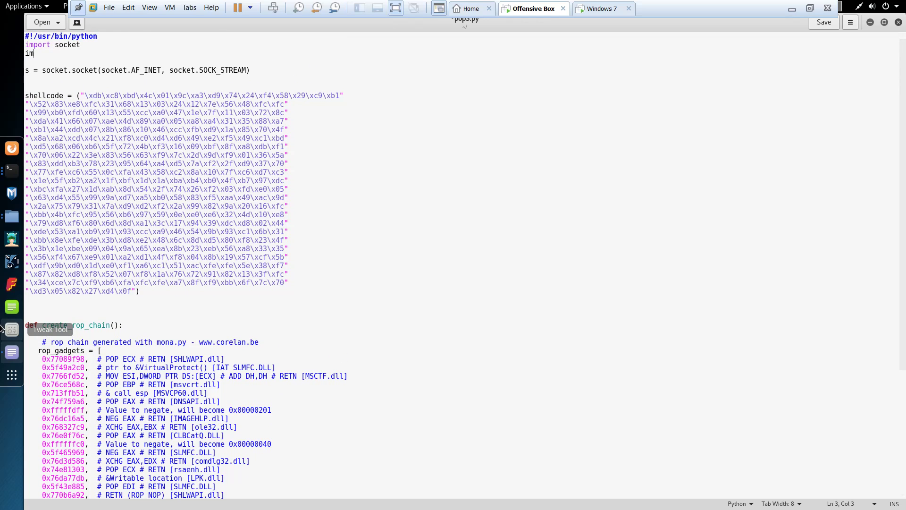
type("po")
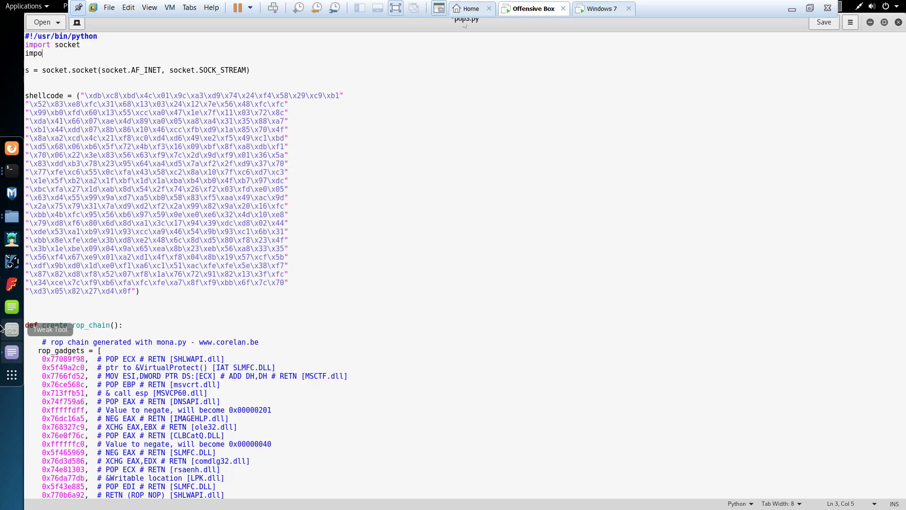
type("ert ")
type("struc")
type("t")
left_click(26, 308)
left_click(85, 410)
scroll(213, 284, "down", 5)
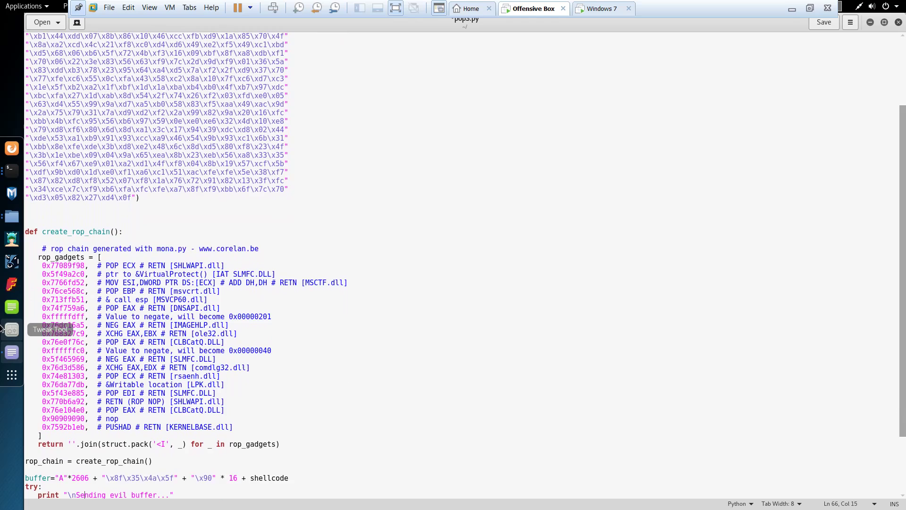
- Duplicate the buffer= line below itself and comment out the original with #
key("Down")
key("Down")
key("Down")
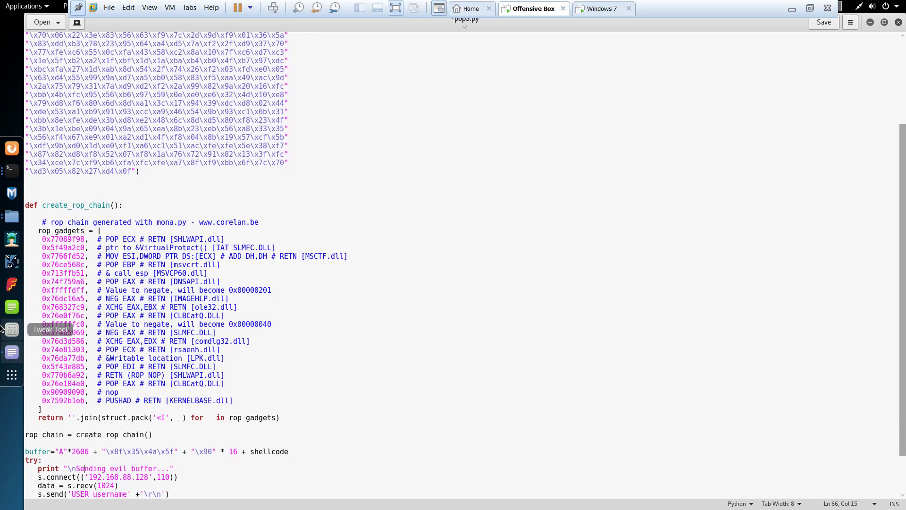
key("Up")
key("Up")
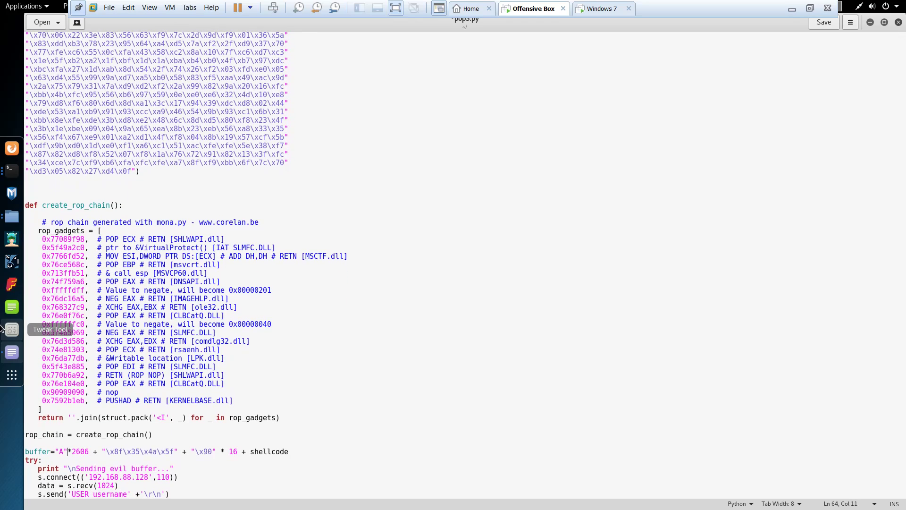
key("Left")
key("Left")
key("Left")
left_click_drag(289, 451, 26, 451)
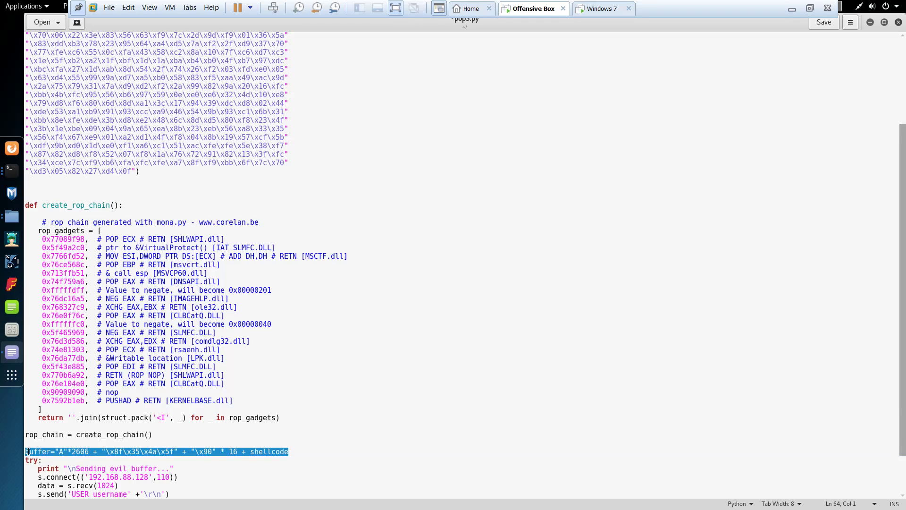
right_click(54, 451)
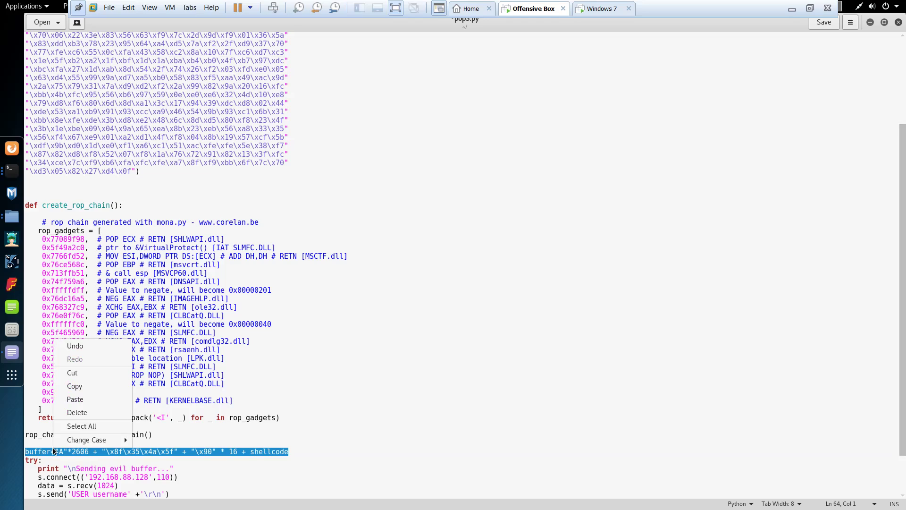
left_click(84, 388)
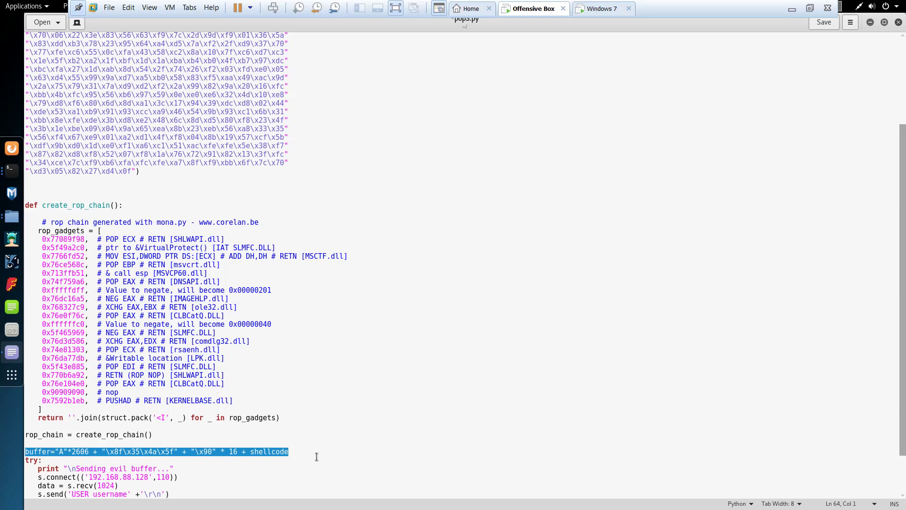
left_click(316, 451)
key("Return")
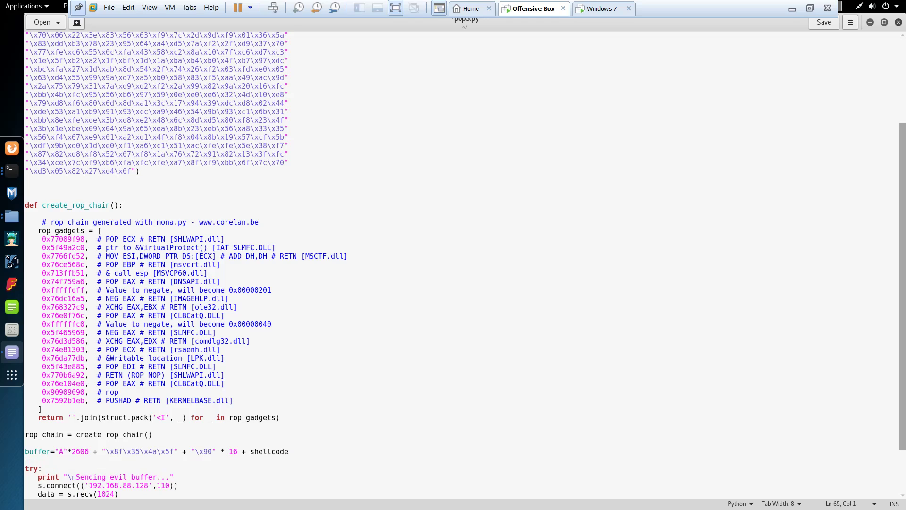
key("ctrl+v")
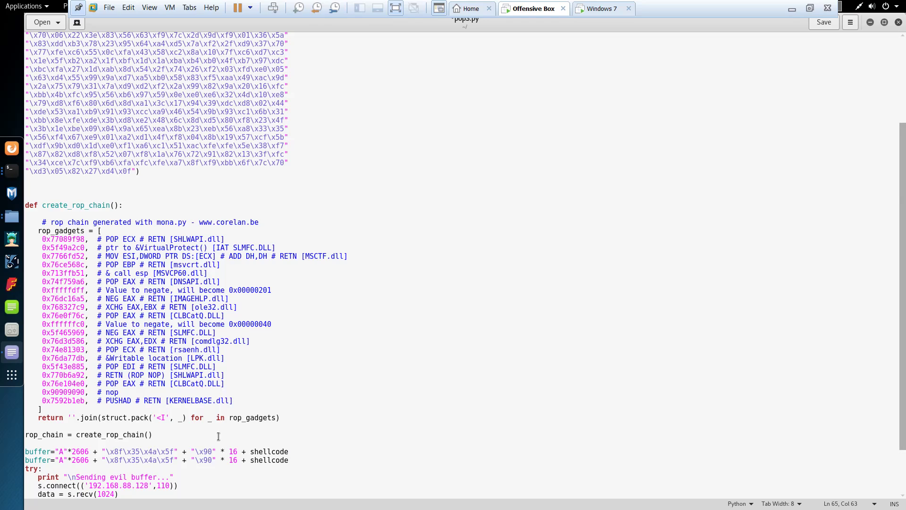
left_click(25, 451)
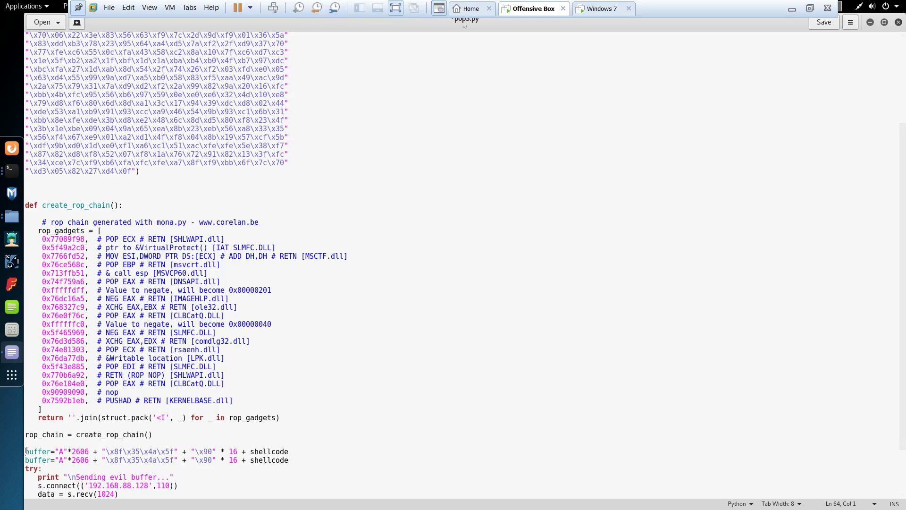
type("#")
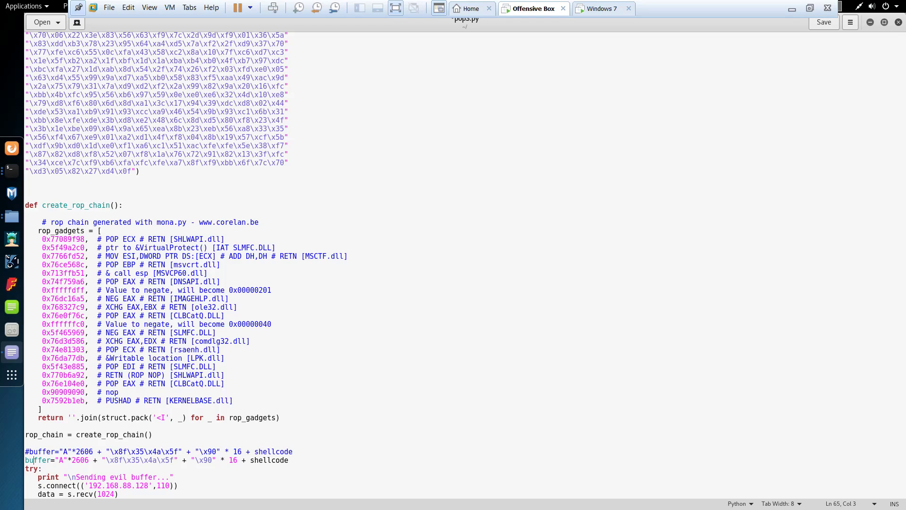
- Replace the hardcoded "\x8f\x35\x4a\x5f" return address in the new buffer line with rop_chain
double_click(80, 460)
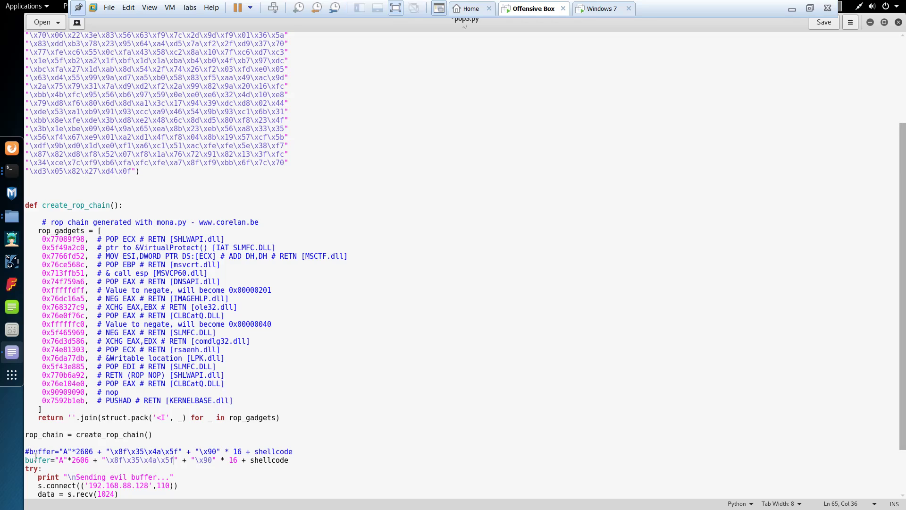
left_click(177, 460)
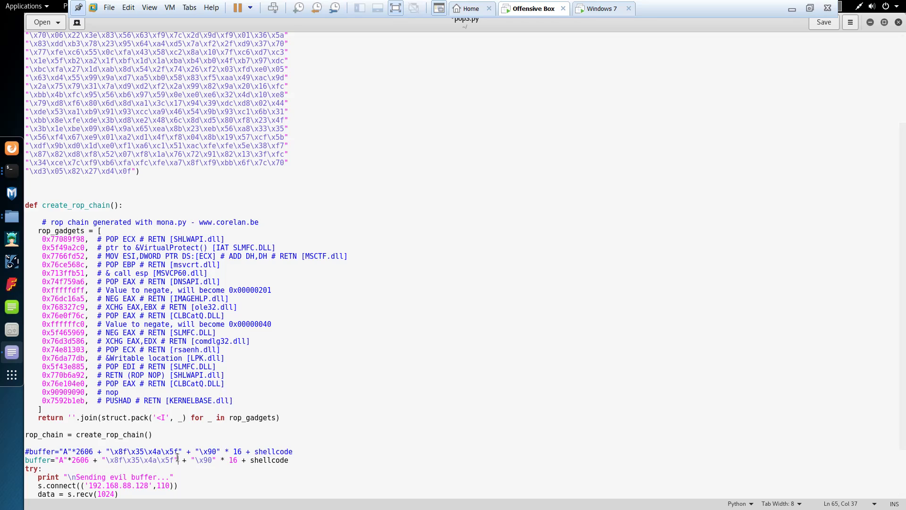
key("BackSpace")
key("BackSpace")
key("BackSpace")
key("BackSpace")
key("BackSpace")
key("BackSpace")
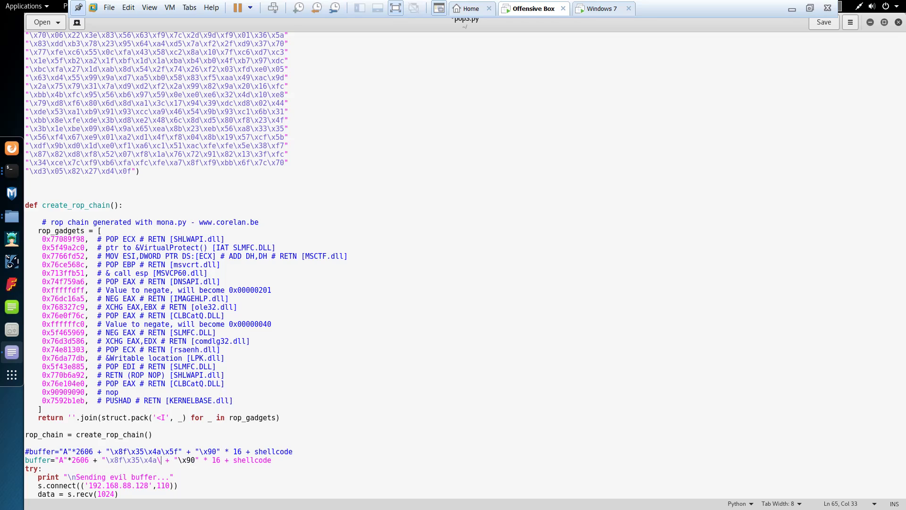
key("BackSpace")
key("BackSpace")
key("BackSpace")
key("BackSpace")
key("BackSpace")
key("BackSpace")
key("BackSpace")
key("BackSpace")
key("BackSpace")
key("BackSpace")
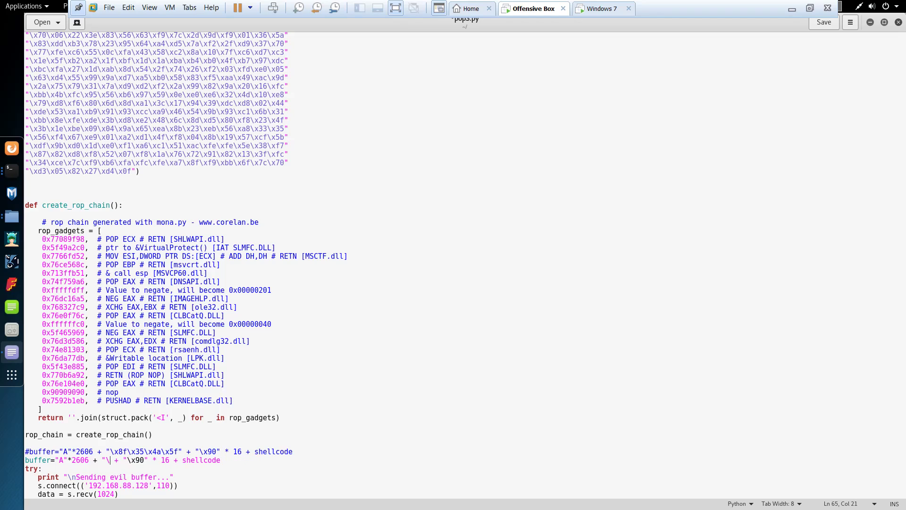
key("BackSpace")
key("BackSpace")
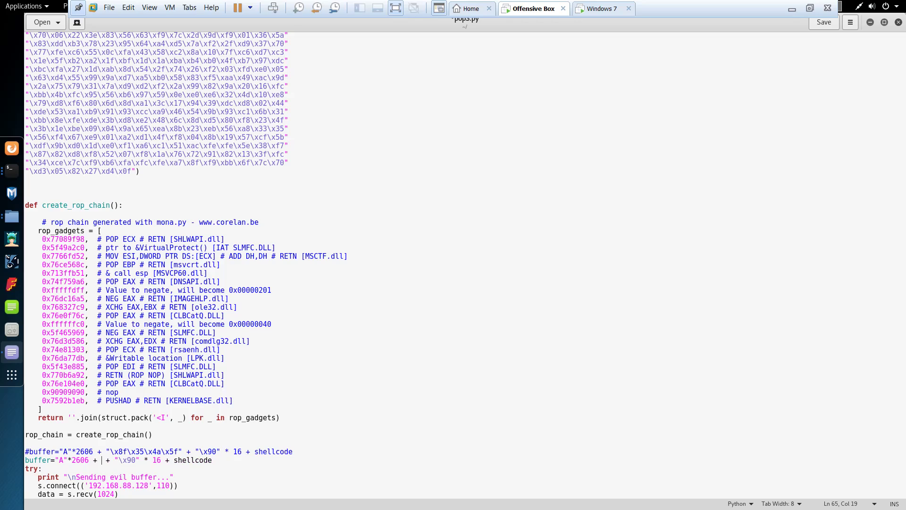
type("rop_chain")
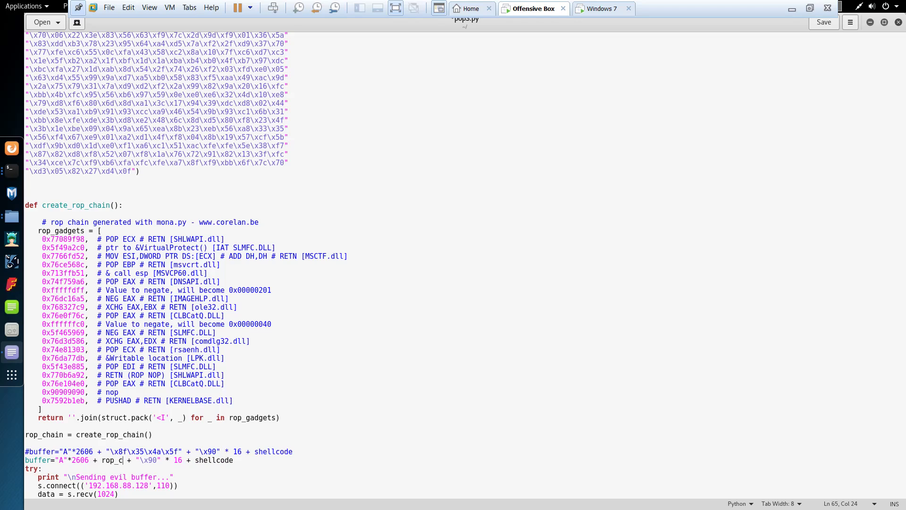
double_click(44, 434)
mouse_move(60, 434)
left_mouse_down()
mouse_move(153, 434)
mouse_move(143, 455)
left_mouse_up()
left_click(158, 434)
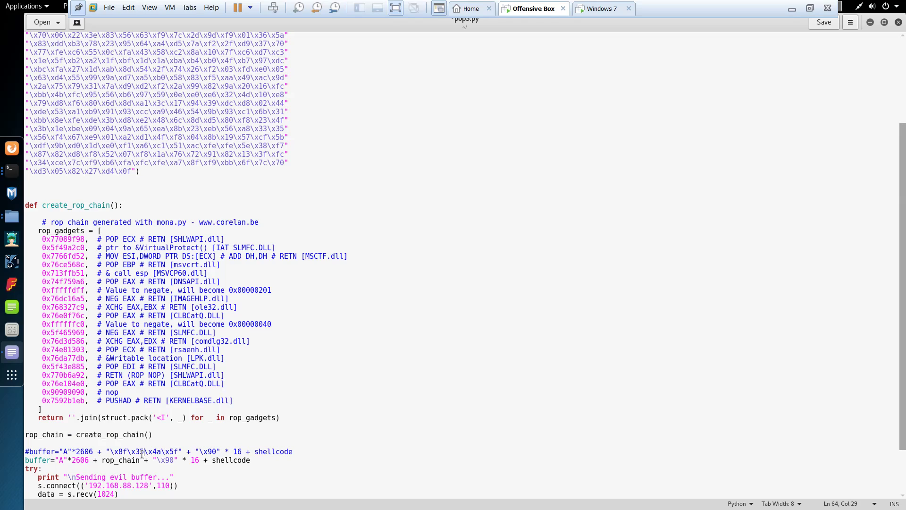
left_click(143, 458)
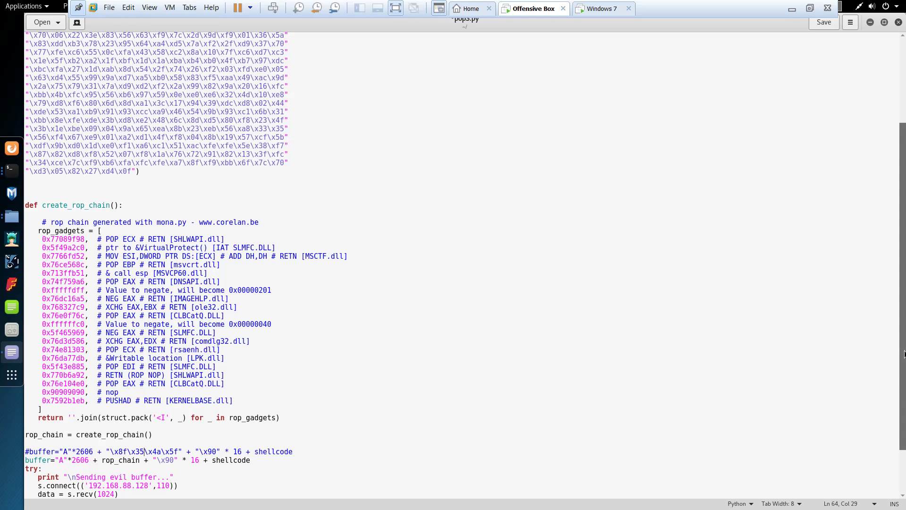
left_click_drag(903, 353, 903, 424)
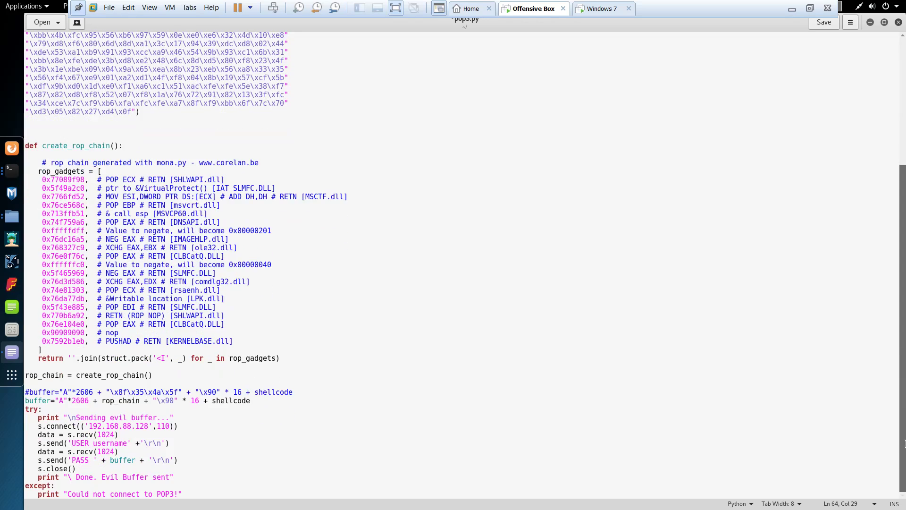
mouse_move(904, 368)
left_mouse_down()
mouse_move(903, 145)
mouse_move(898, 376)
left_mouse_up()
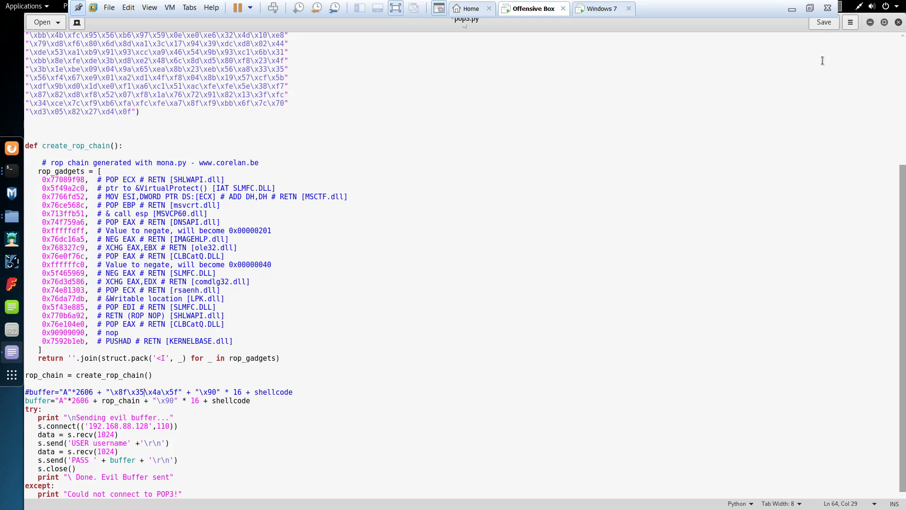
- Save pop3.py with the buffer now built from rop_chain
left_click(821, 23)
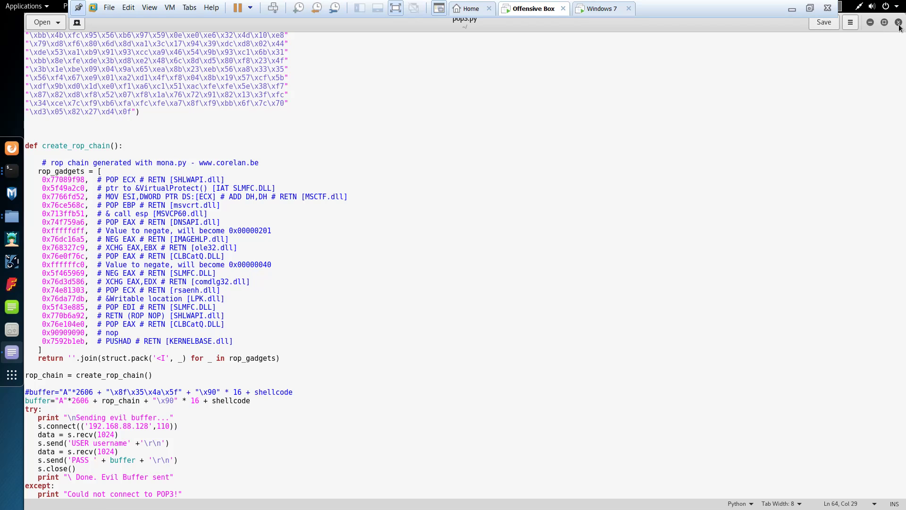
- Switch to the Windows 7 machine and close the rop_chains notes, folder and Immunity Debugger
left_click(604, 9)
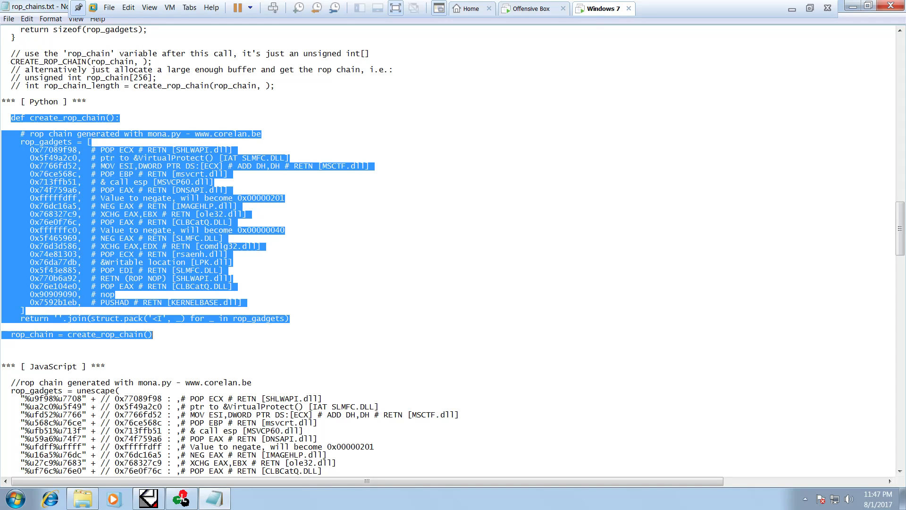
left_click(706, 29)
left_click(891, 6)
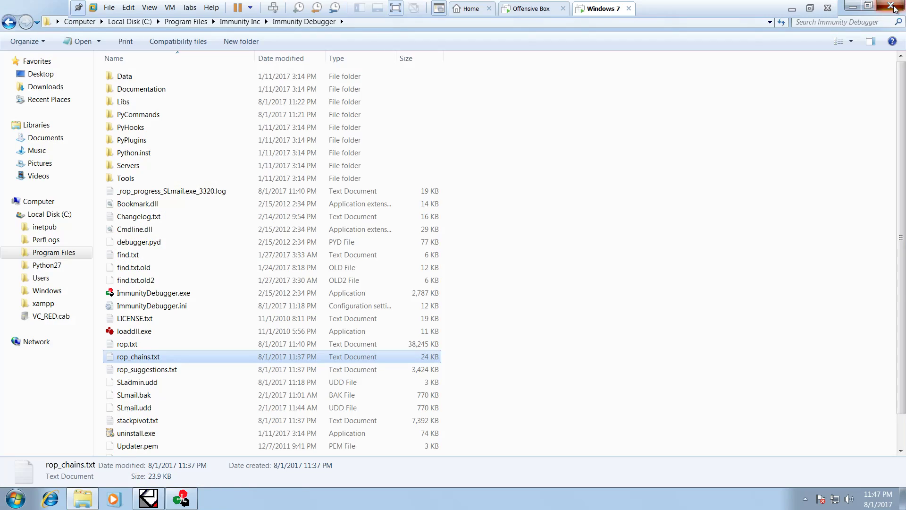
left_click(891, 6)
left_click(894, 7)
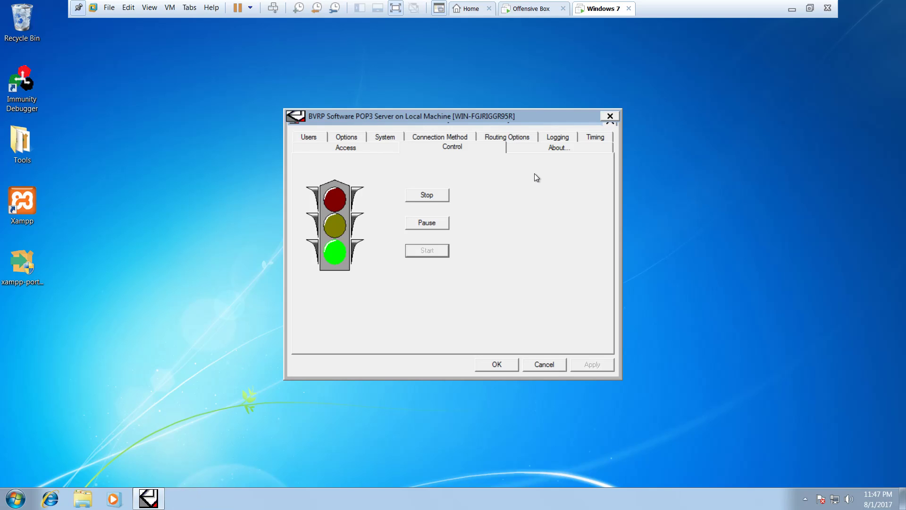
- Stop the SLmail POP3 service, dismiss the not-stopped error, and start it again
left_click(440, 196)
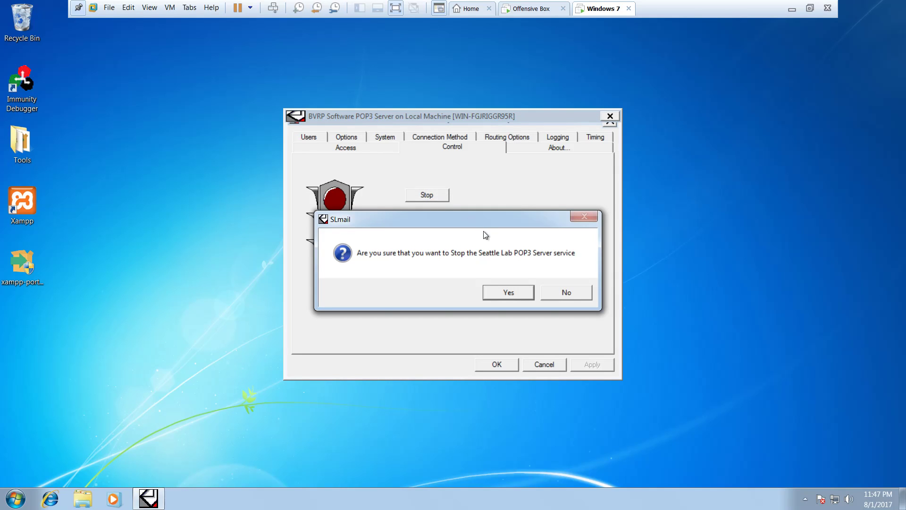
left_click(518, 296)
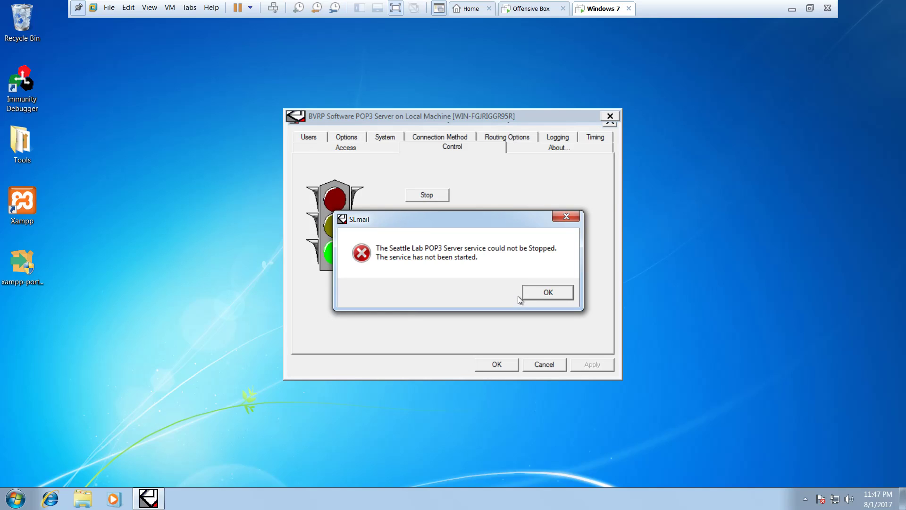
left_click(547, 293)
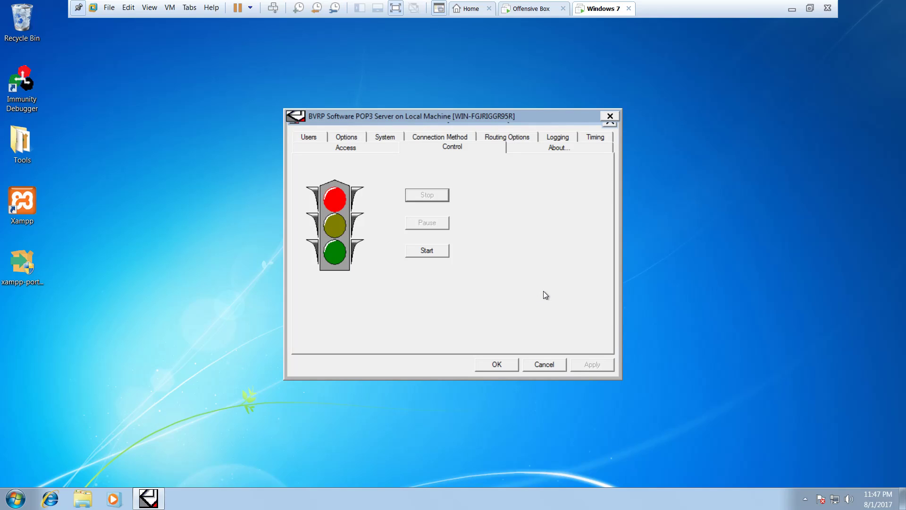
left_click(438, 251)
left_click(509, 291)
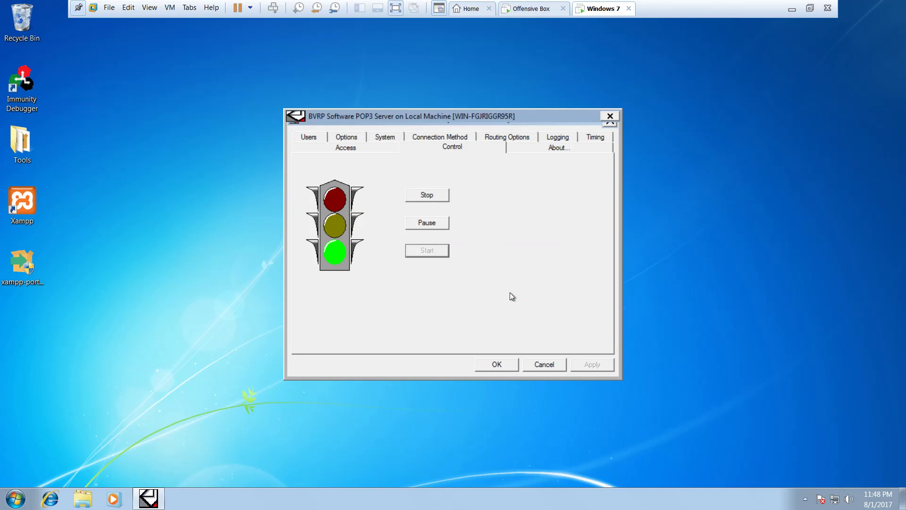
- On Kali, start a netcat listener on port 443 in a second terminal
left_click(553, 10)
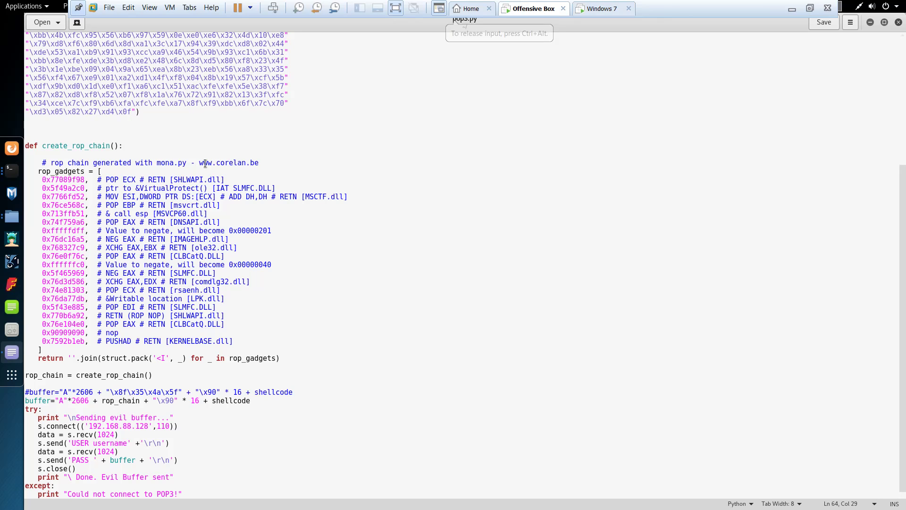
left_click(11, 170)
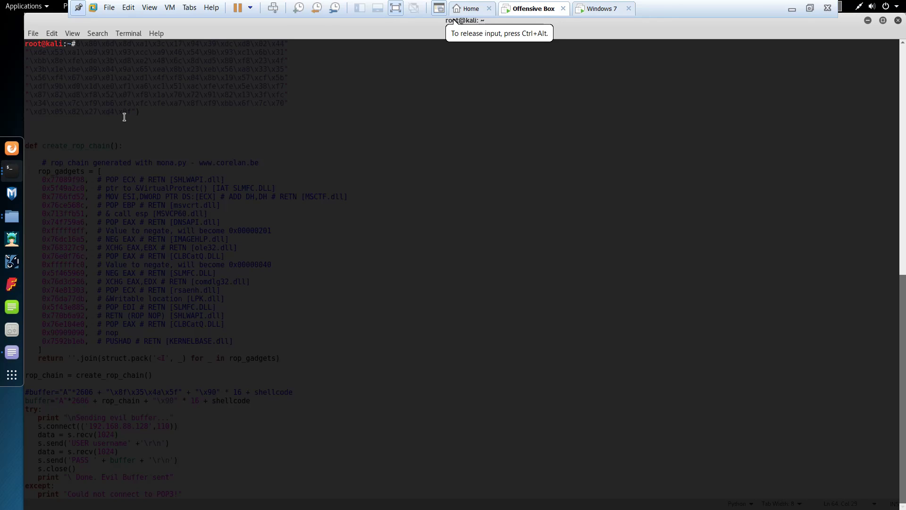
left_click(12, 170)
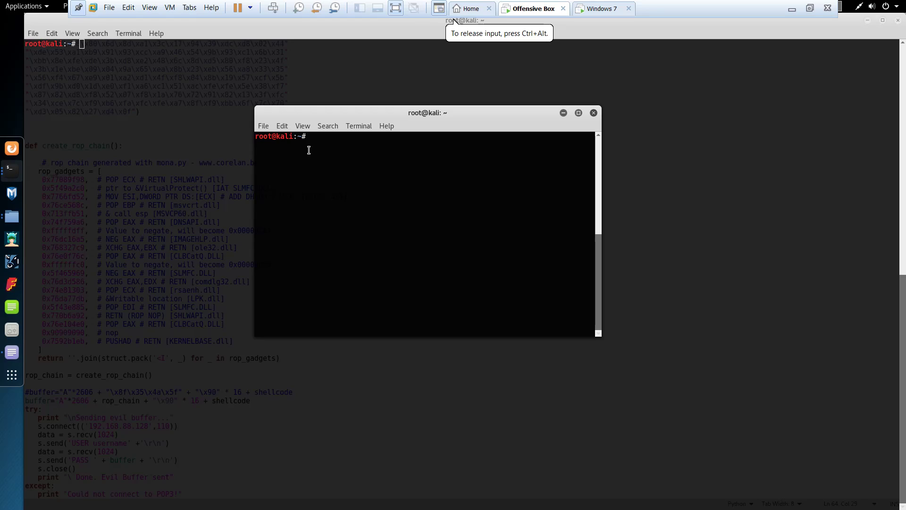
type("nc -nlvp 443")
key("Return")
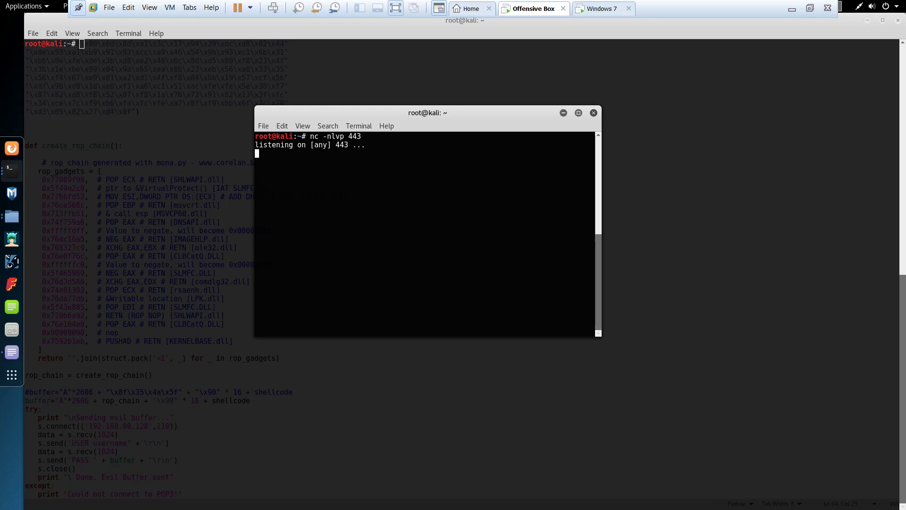
- Run python pop3.py in the main terminal, which fails with a syntax error on line 3
left_click(130, 64)
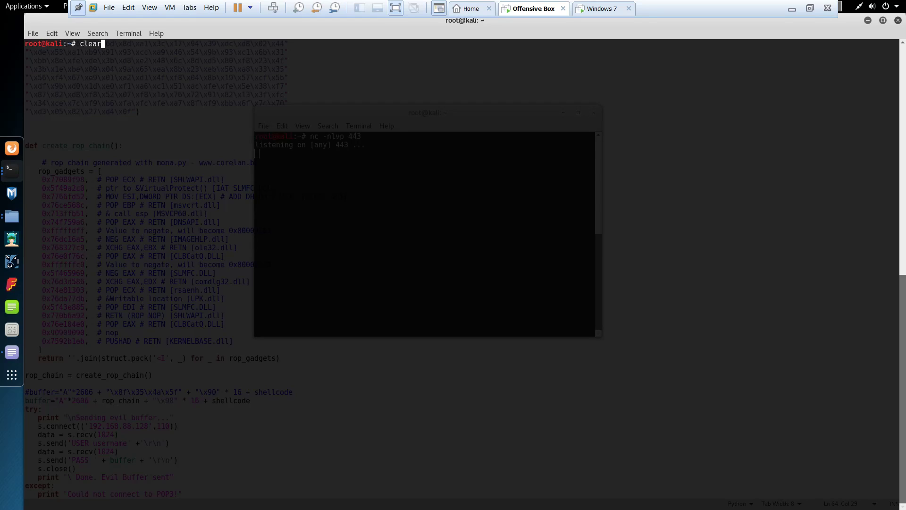
type("python pop3.py")
key("Return")
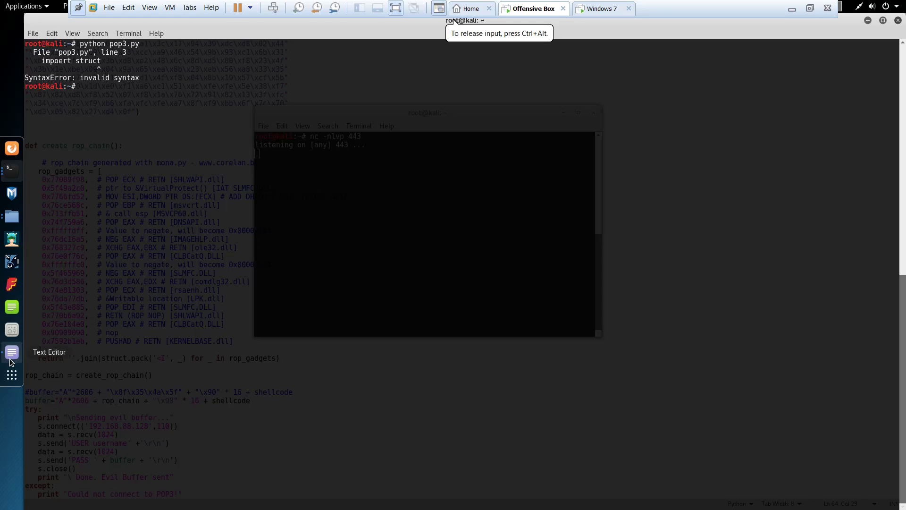
- Correct line 3 of pop3.py to 'import struct' and save the file
left_click(13, 352)
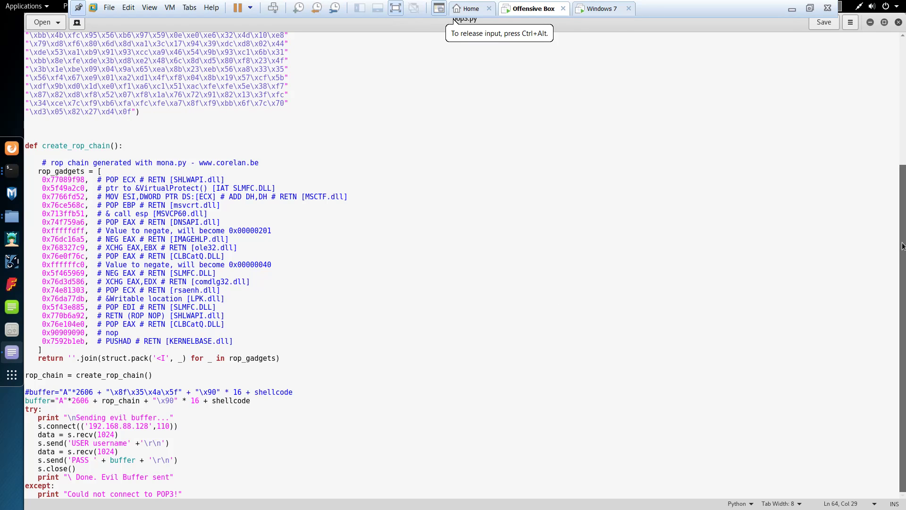
left_click_drag(896, 245, 895, 92)
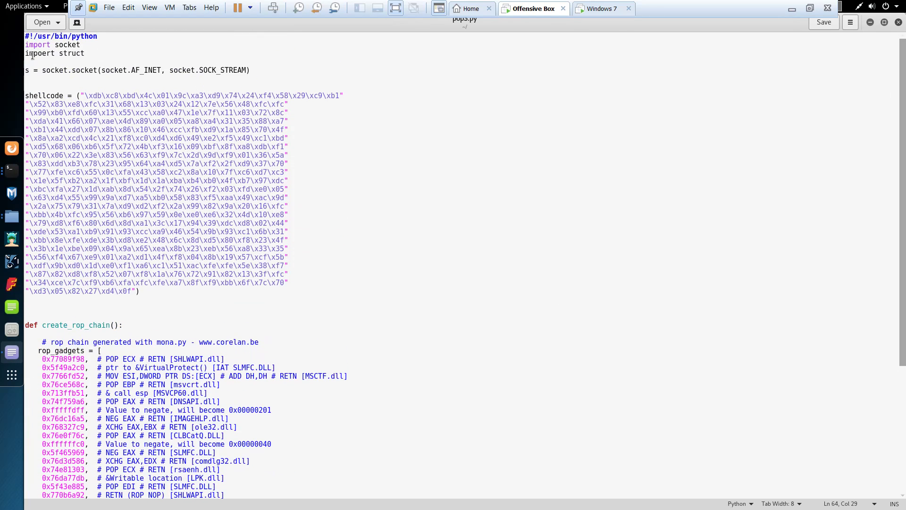
left_click(46, 53)
key("BackSpace")
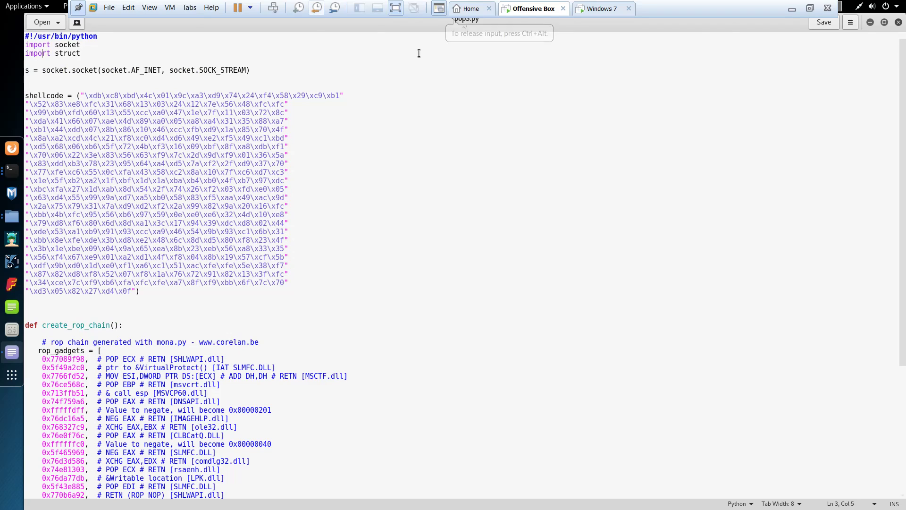
left_click(821, 25)
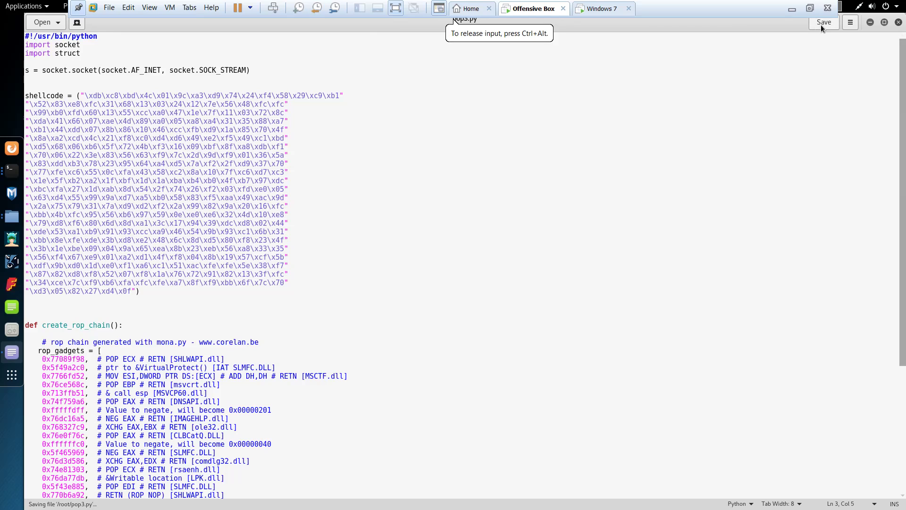
left_click(11, 170)
type("clear")
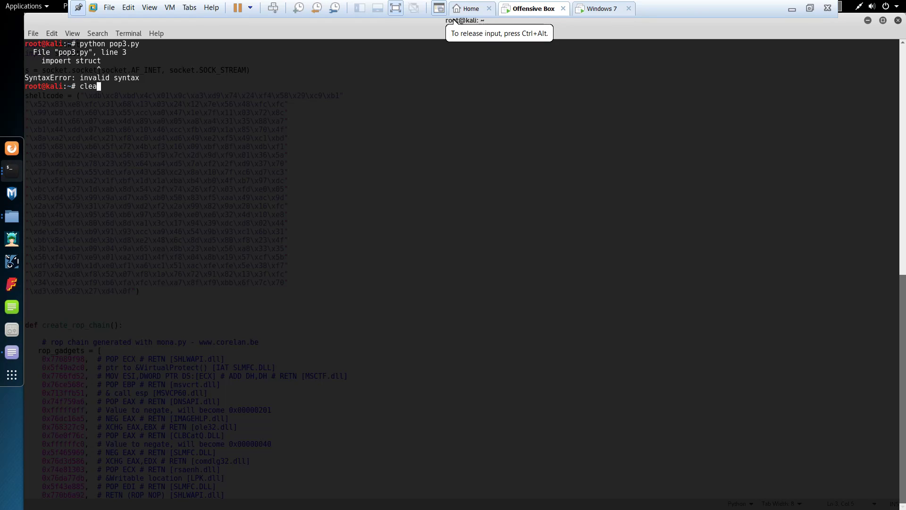
- Clear the terminal, rerun python pop3.py and view the Windows shell caught by the netcat listener
key("Return")
left_click(12, 169)
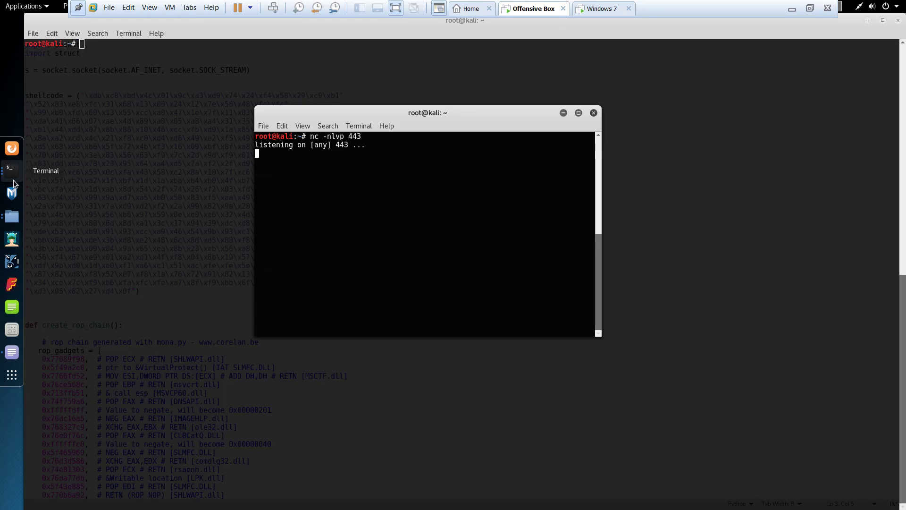
left_click(152, 54)
type("python pop3.py")
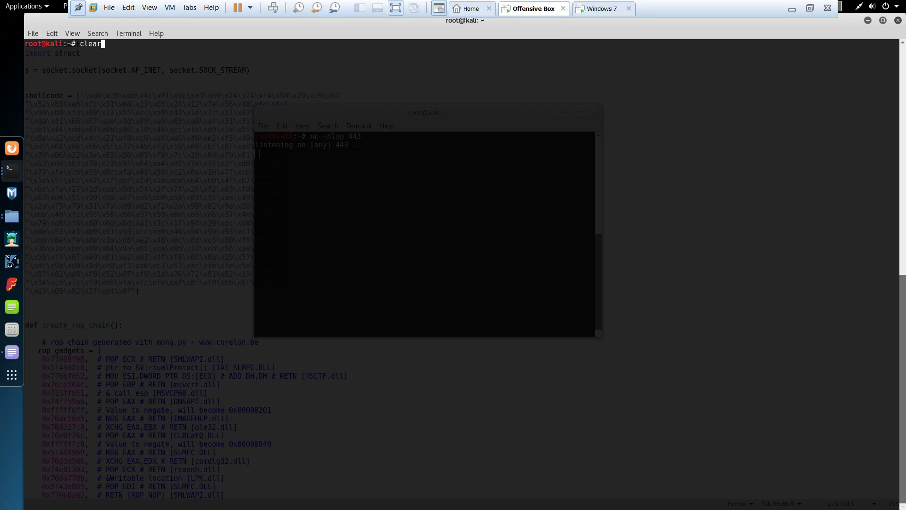
key("Return")
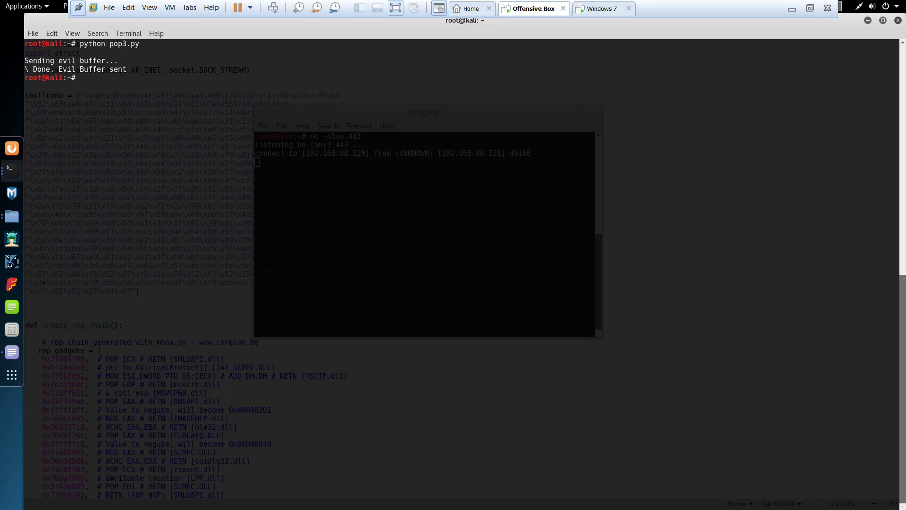
left_click(11, 170)
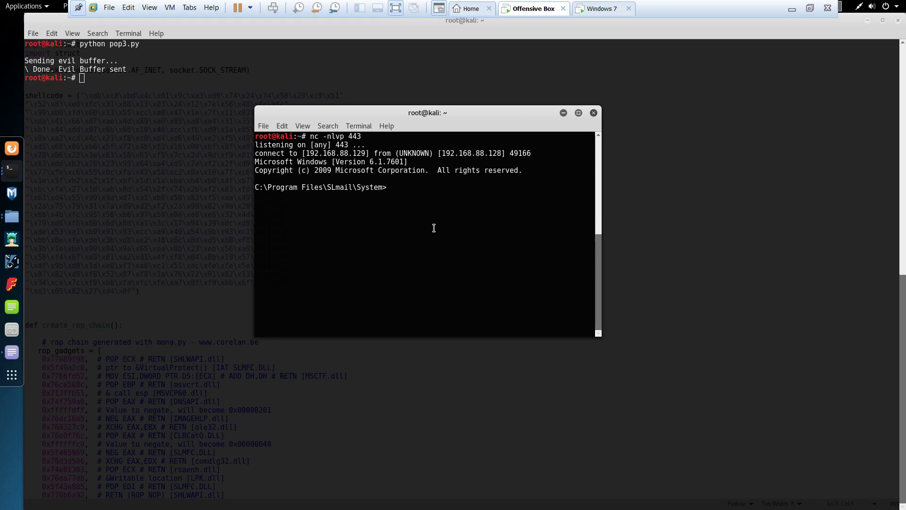
type("ipconfig")
- Run ipconfig in the reverse shell, then minimize VMware to show the host desktop
key("Return")
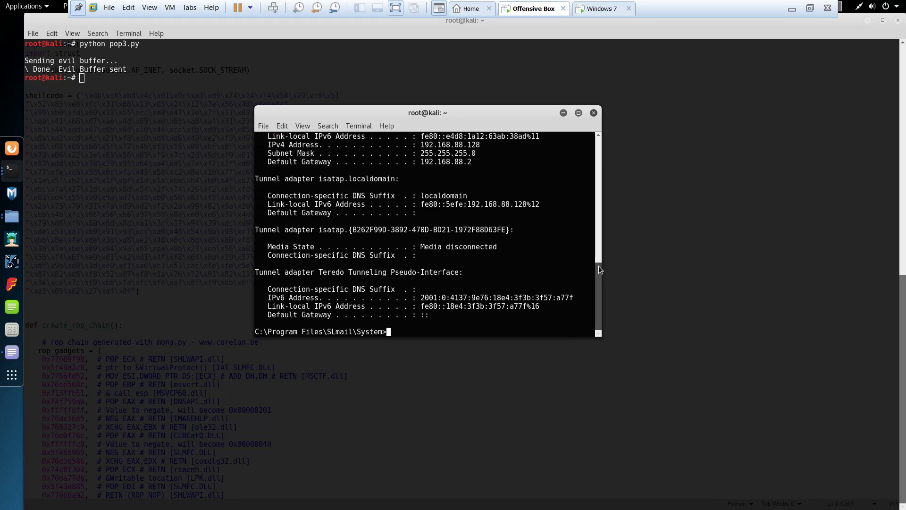
left_click_drag(596, 262, 595, 247)
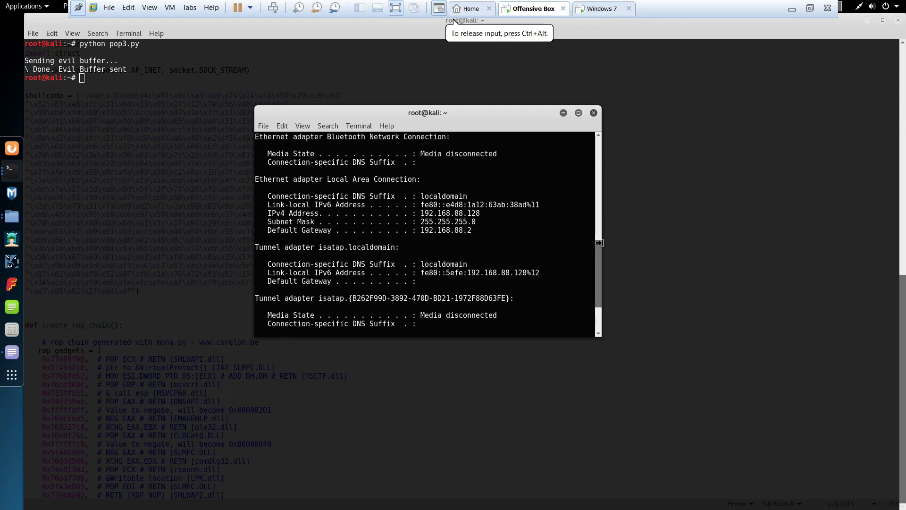
left_click_drag(600, 244, 598, 302)
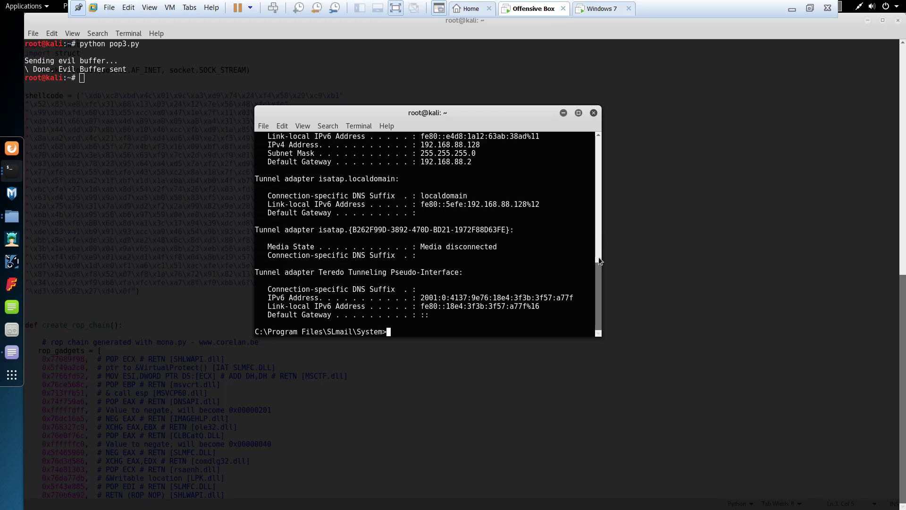
left_click_drag(598, 277, 597, 279)
left_click(793, 8)
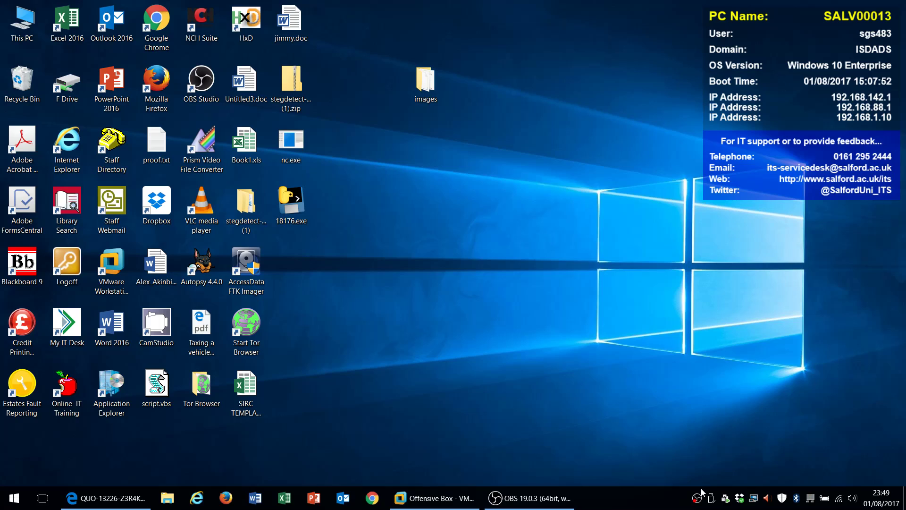